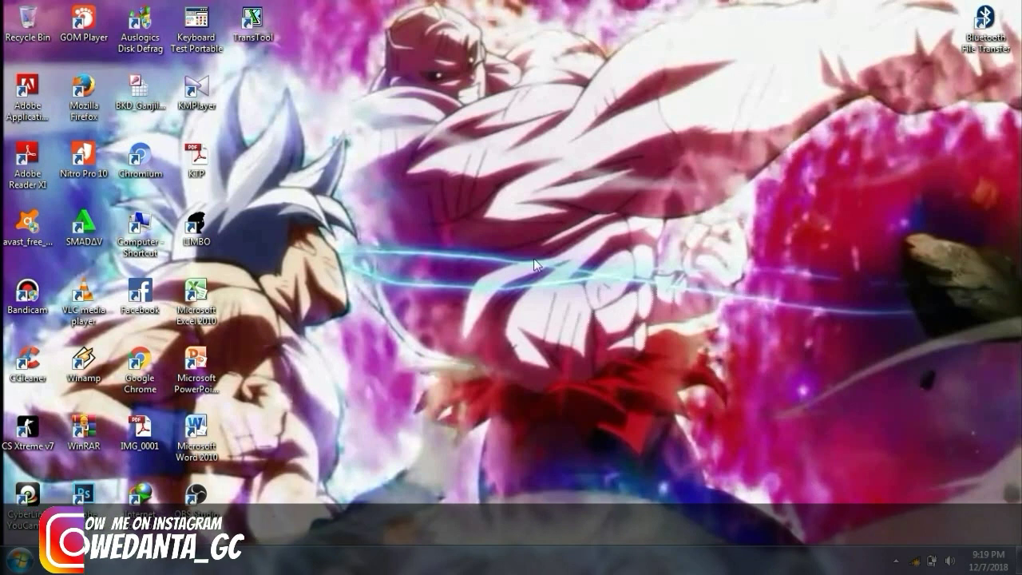
pyautogui.rightClick(560, 142)
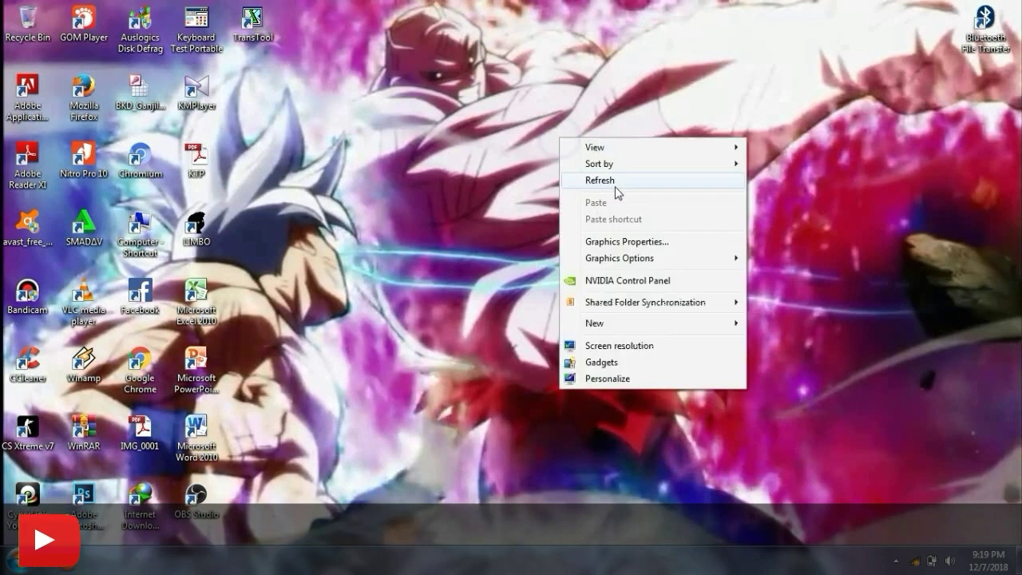
pyautogui.click(614, 180)
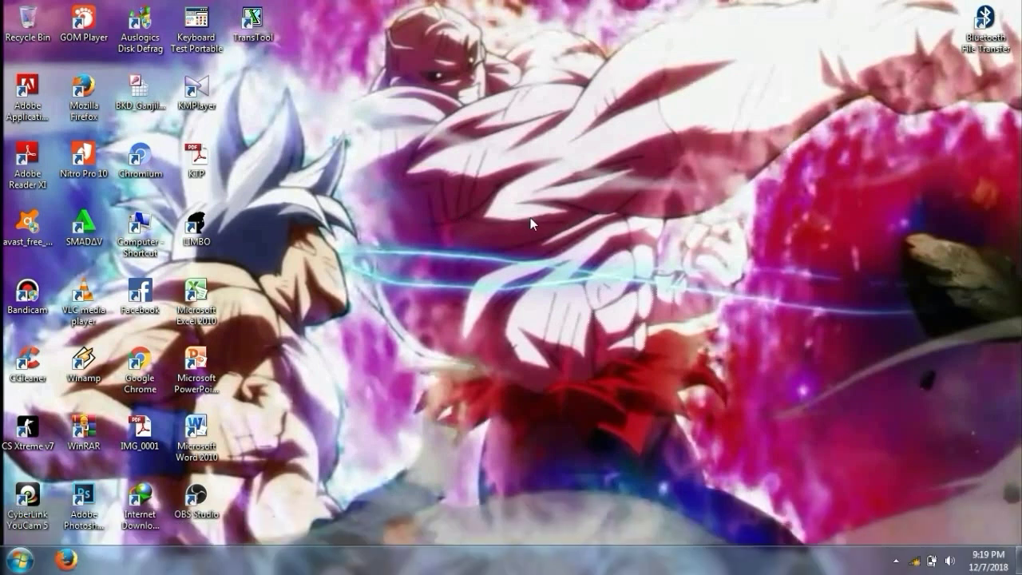
pyautogui.rightClick(265, 312)
pyautogui.click(356, 98)
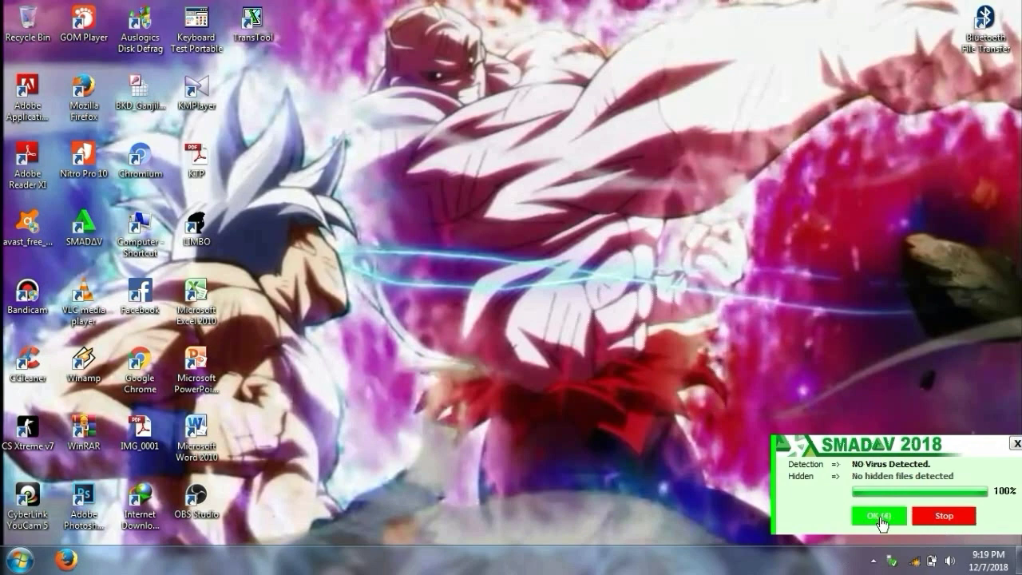
# - Dismiss the Smadav scan result and open Removable Disk (F:) from the computer's drive list
pyautogui.click(869, 519)
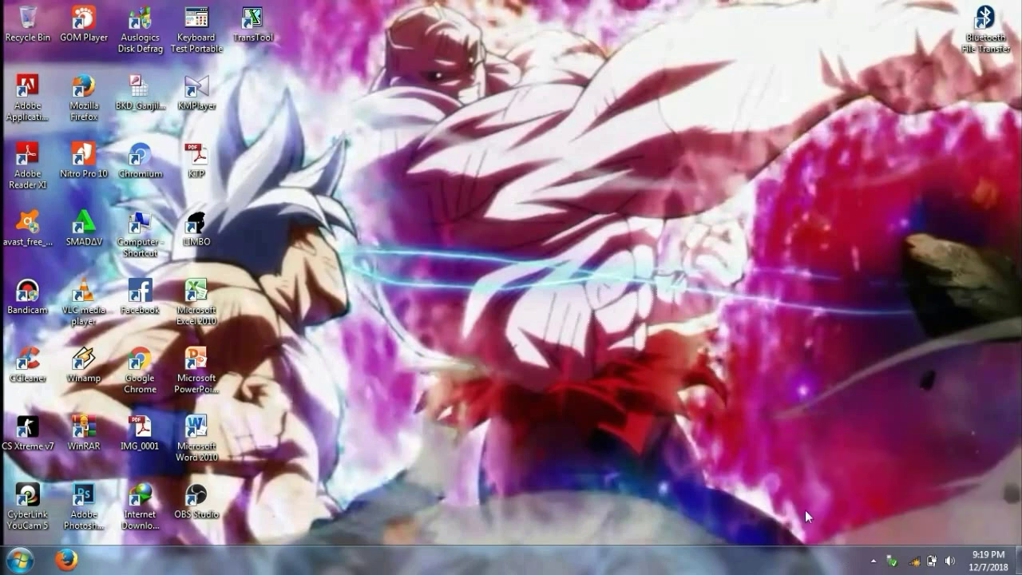
pyautogui.press('super')
pyautogui.click(263, 276)
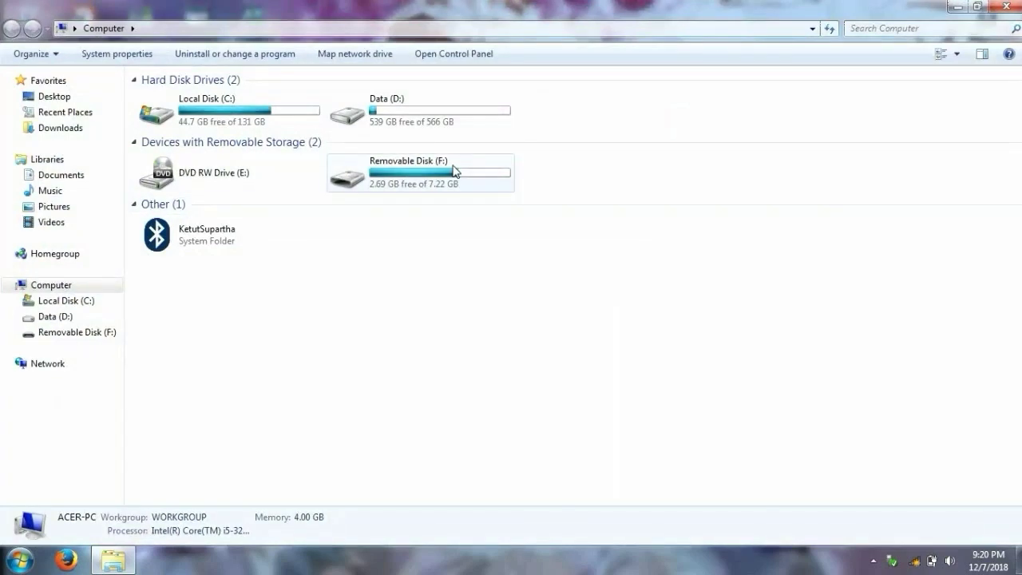
pyautogui.doubleClick(449, 168)
pyautogui.click(449, 162)
pyautogui.click(302, 283)
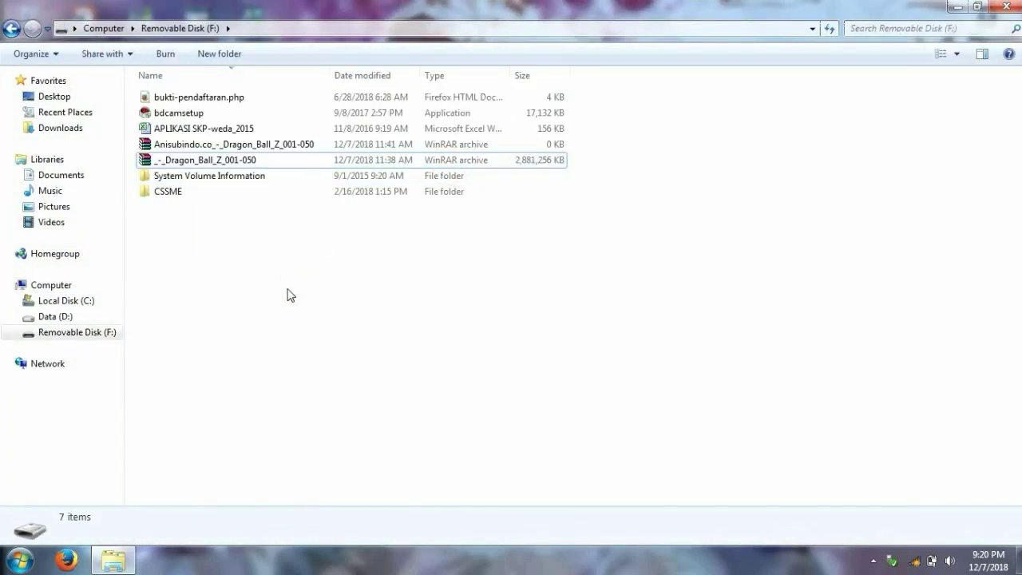
pyautogui.moveTo(285, 293); pyautogui.dragTo(267, 237)
# - Try to permanently delete the CSSME folder from Removable Disk (F:), retrying and skipping the TGA file before aborting
pyautogui.click(214, 195)
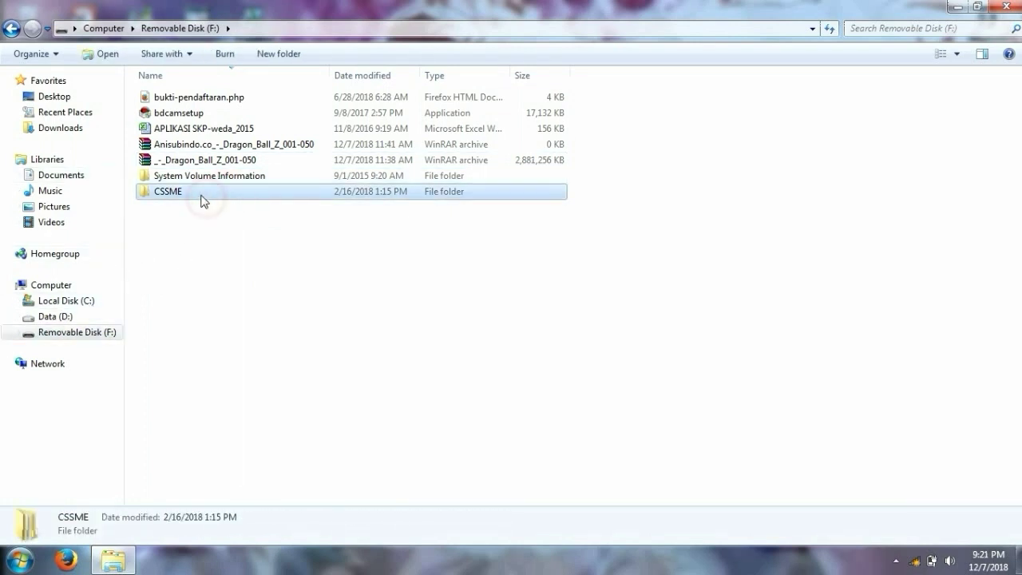
pyautogui.rightClick(201, 200)
pyautogui.click(249, 495)
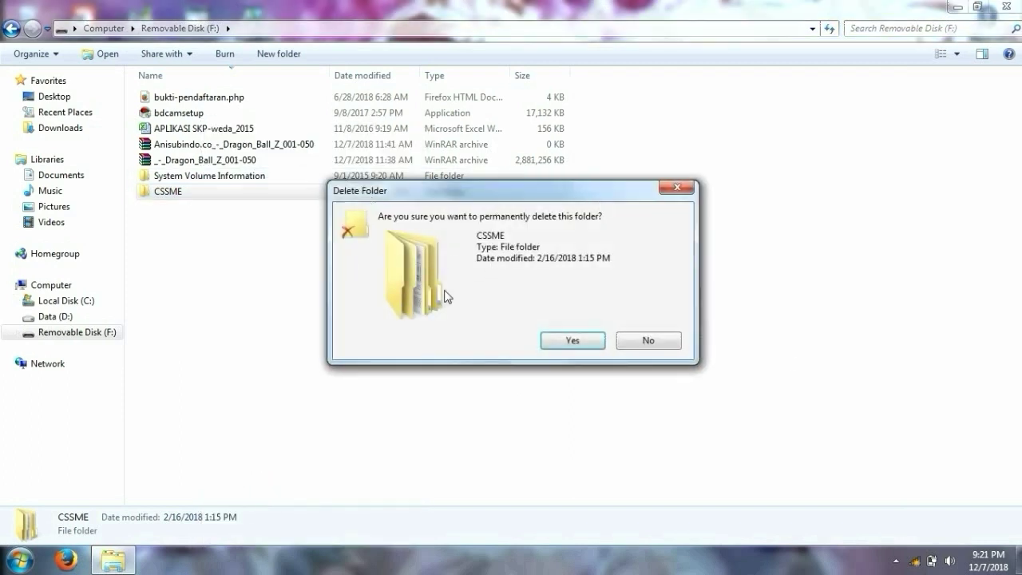
pyautogui.click(572, 342)
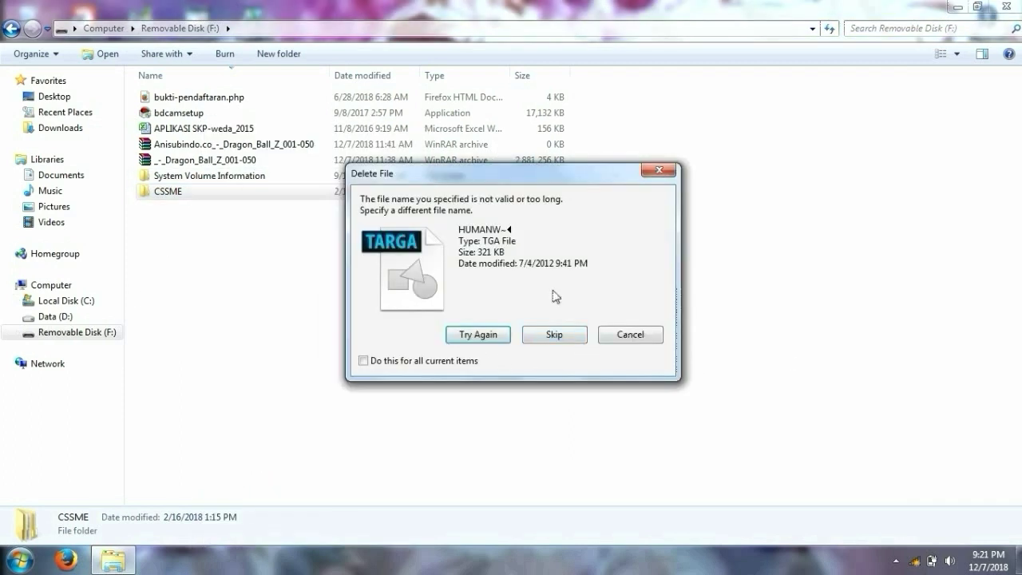
pyautogui.click(477, 335)
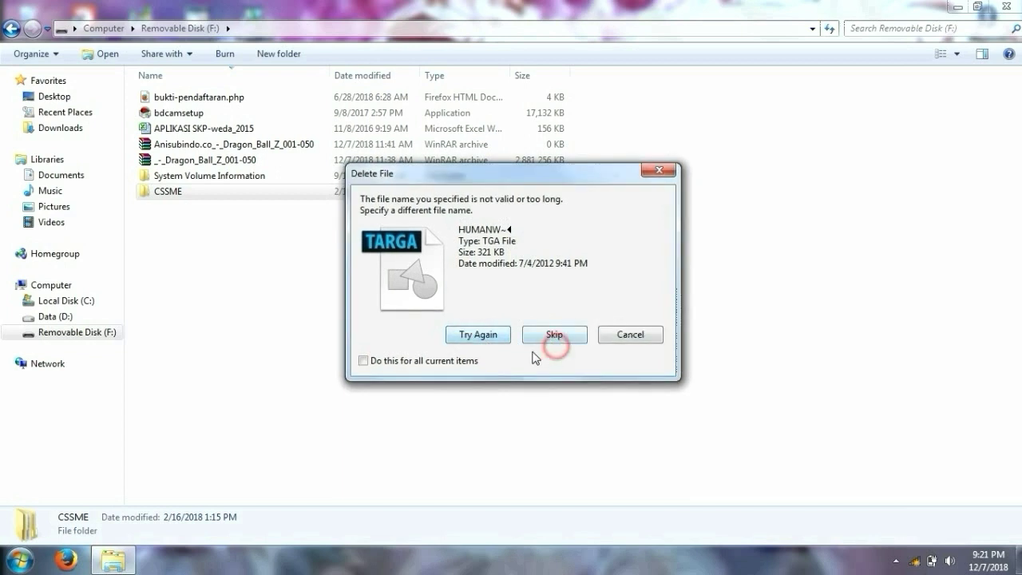
pyautogui.click(459, 337)
pyautogui.click(543, 339)
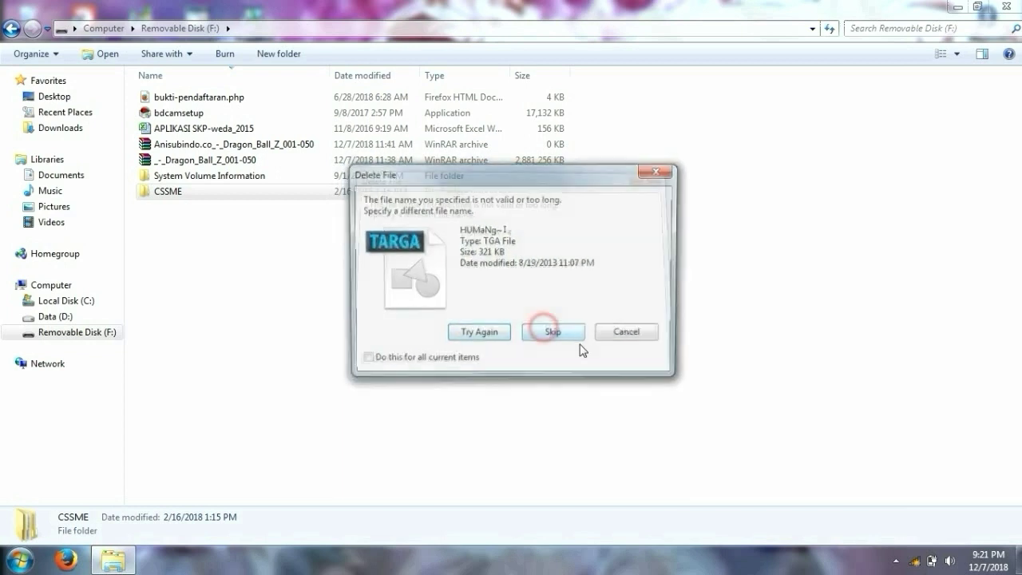
pyautogui.click(651, 171)
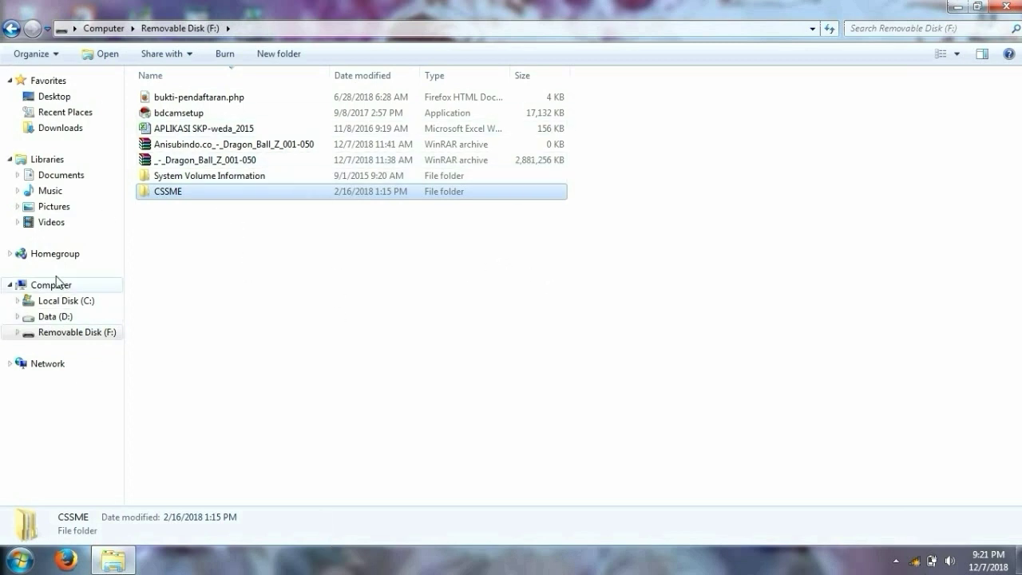
# - Copy everything on Removable Disk (F:) except the CSSME folder
pyautogui.moveTo(131, 92); pyautogui.dragTo(411, 185)
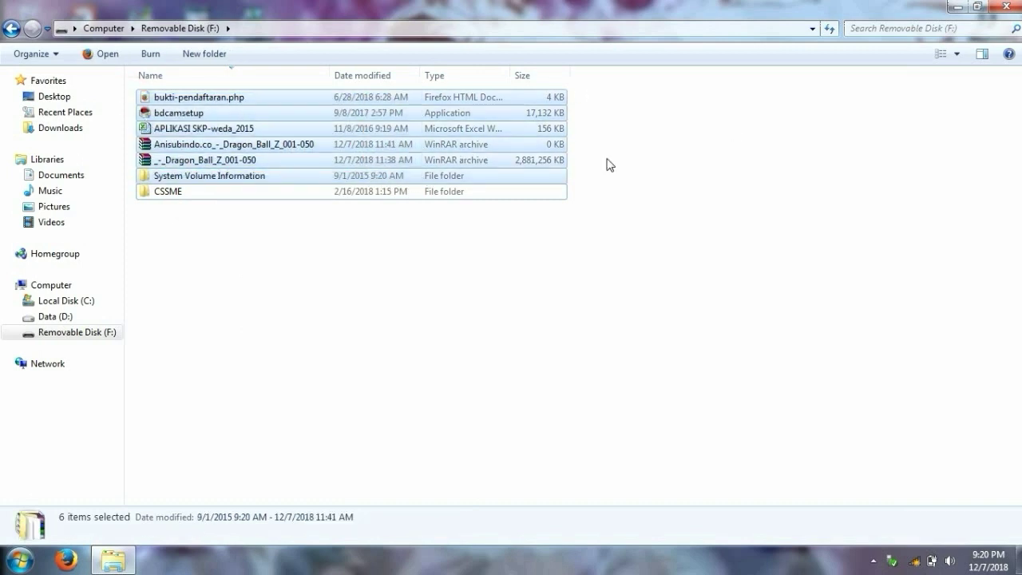
pyautogui.rightClick(215, 115)
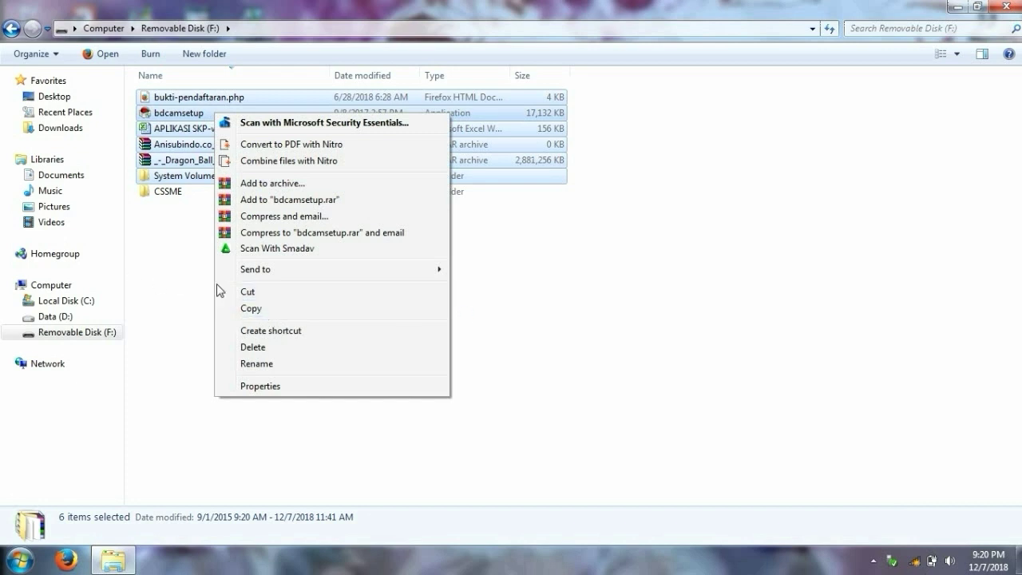
pyautogui.click(316, 270)
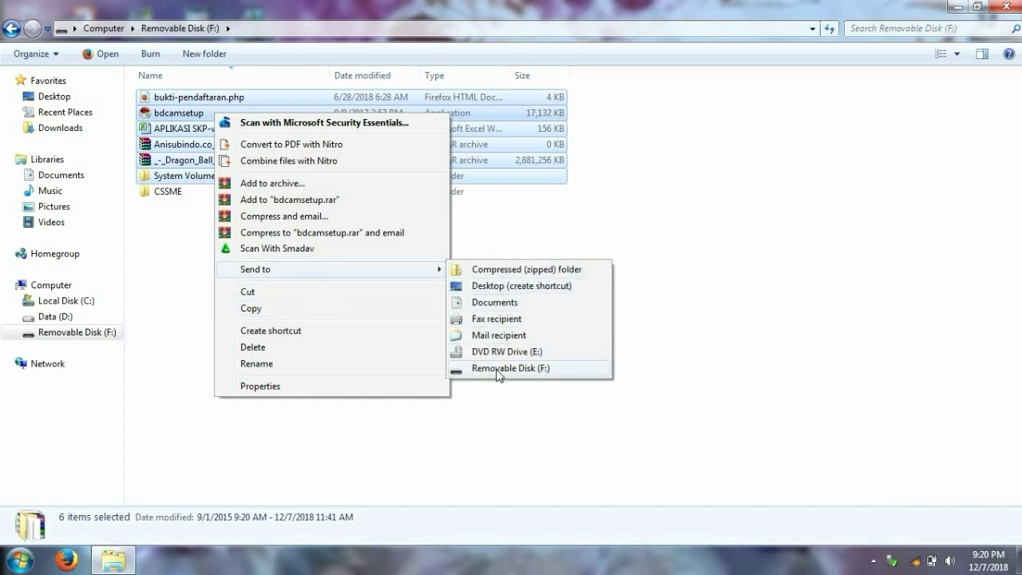
pyautogui.click(276, 308)
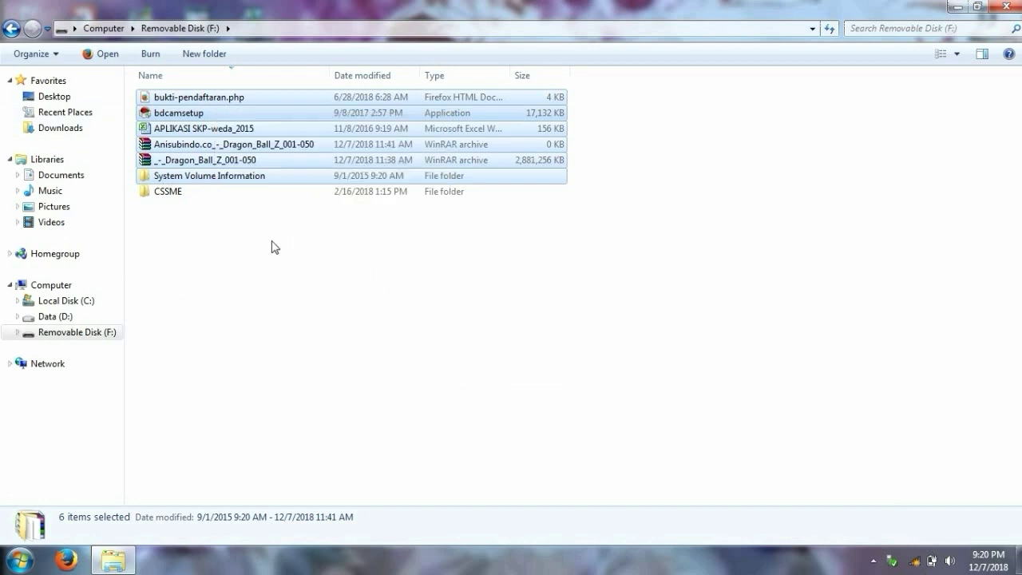
# - Create a new folder named "file sementara" in the Documents library
pyautogui.click(49, 221)
pyautogui.click(69, 206)
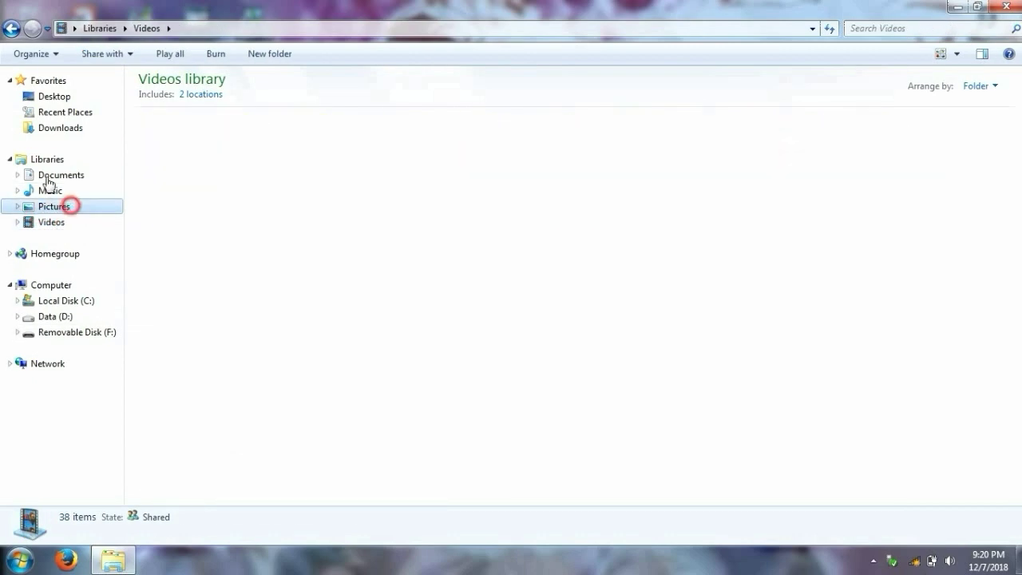
pyautogui.click(50, 176)
pyautogui.rightClick(645, 161)
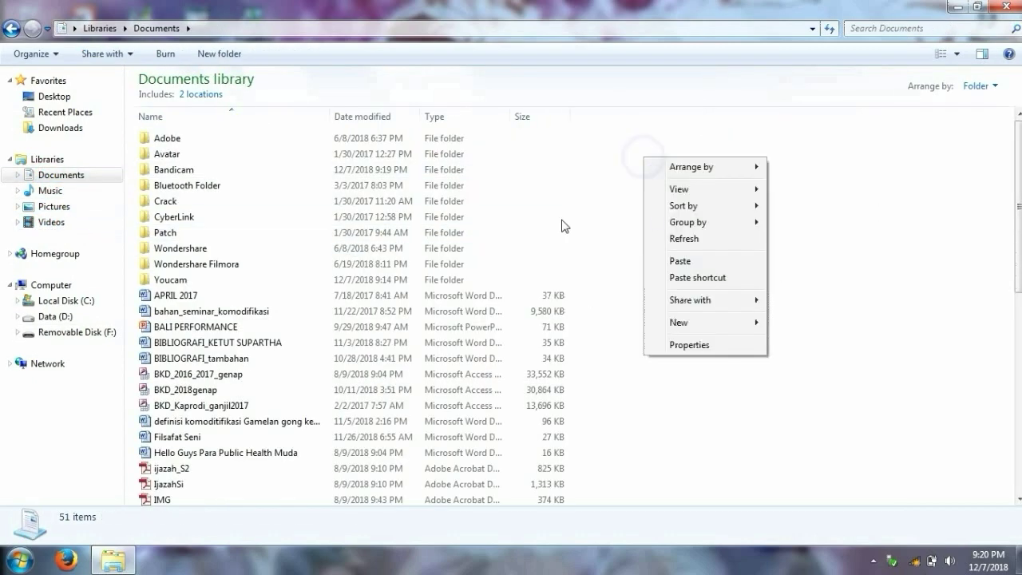
pyautogui.click(684, 323)
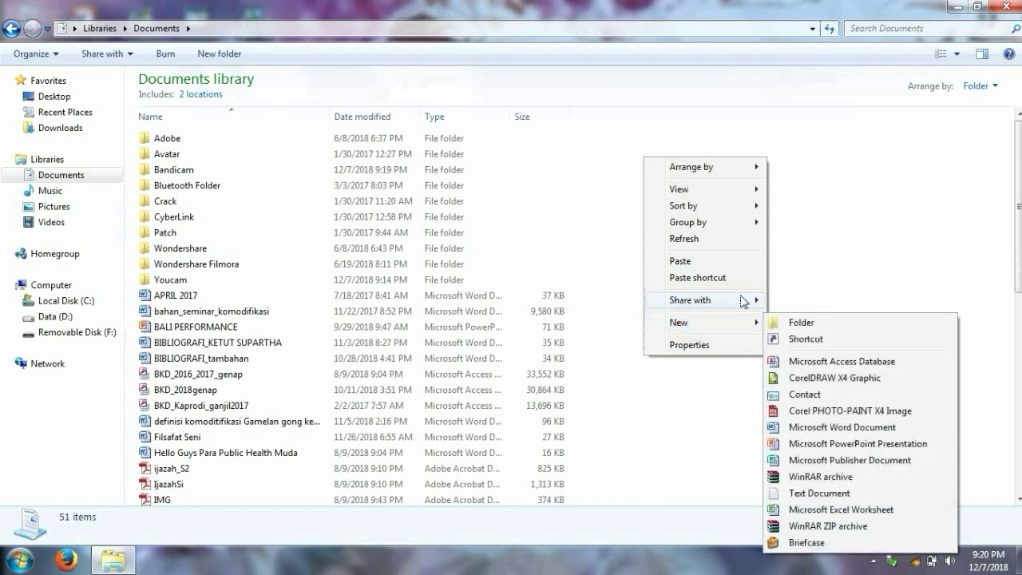
pyautogui.click(725, 322)
pyautogui.click(834, 322)
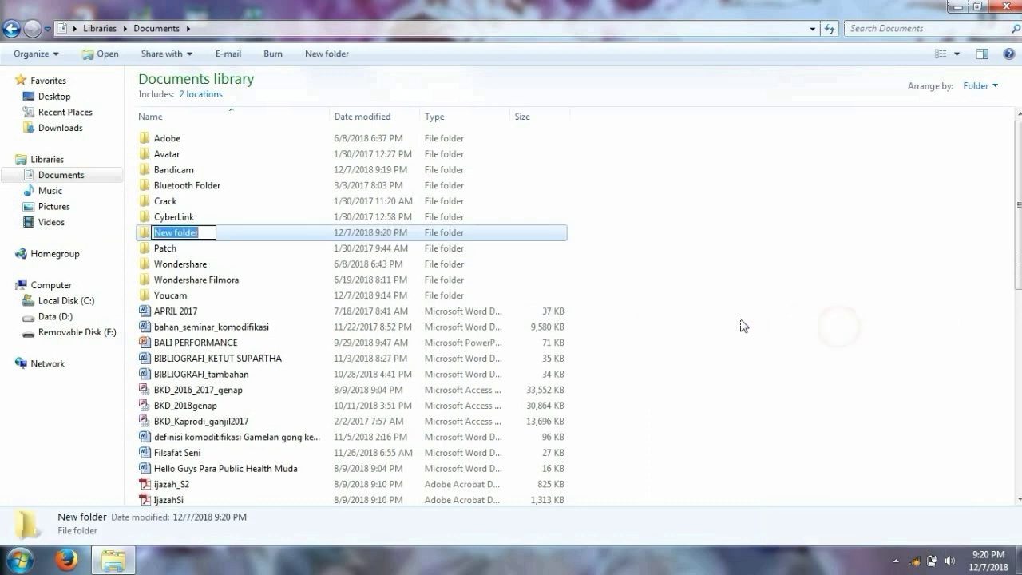
pyautogui.write('f')
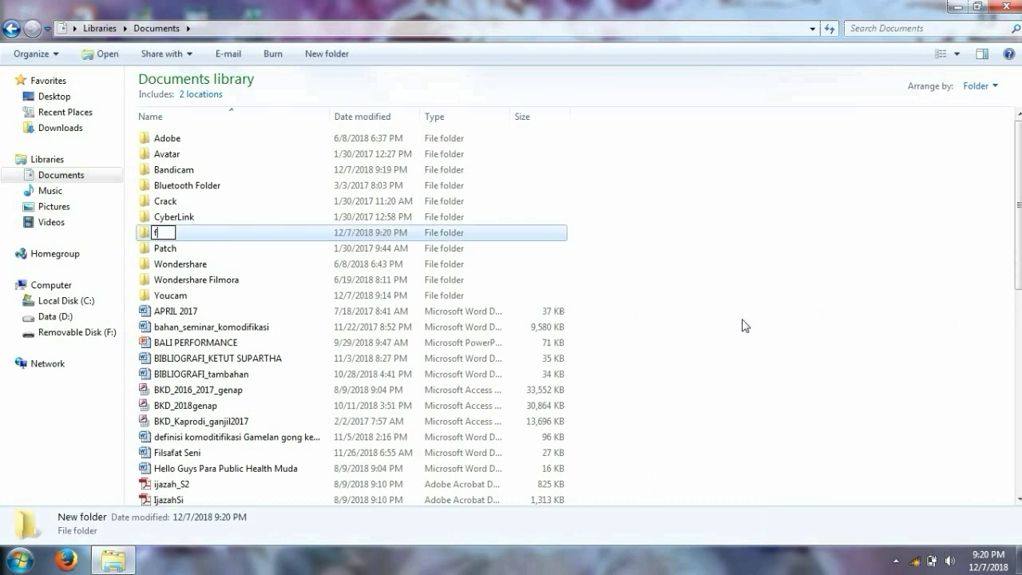
pyautogui.write('ile sementara')
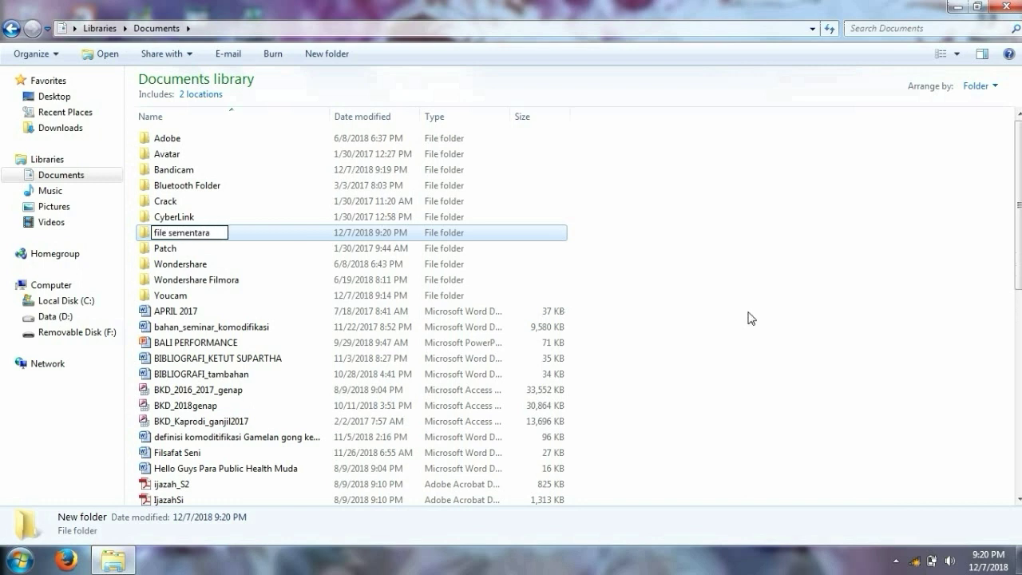
pyautogui.click(642, 219)
pyautogui.doubleClick(217, 232)
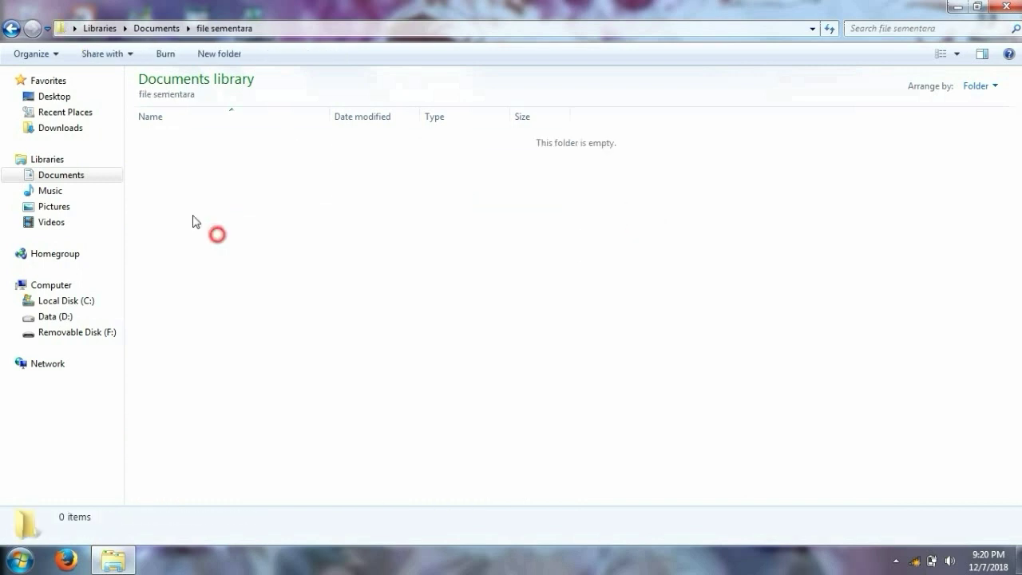
pyautogui.rightClick(328, 175)
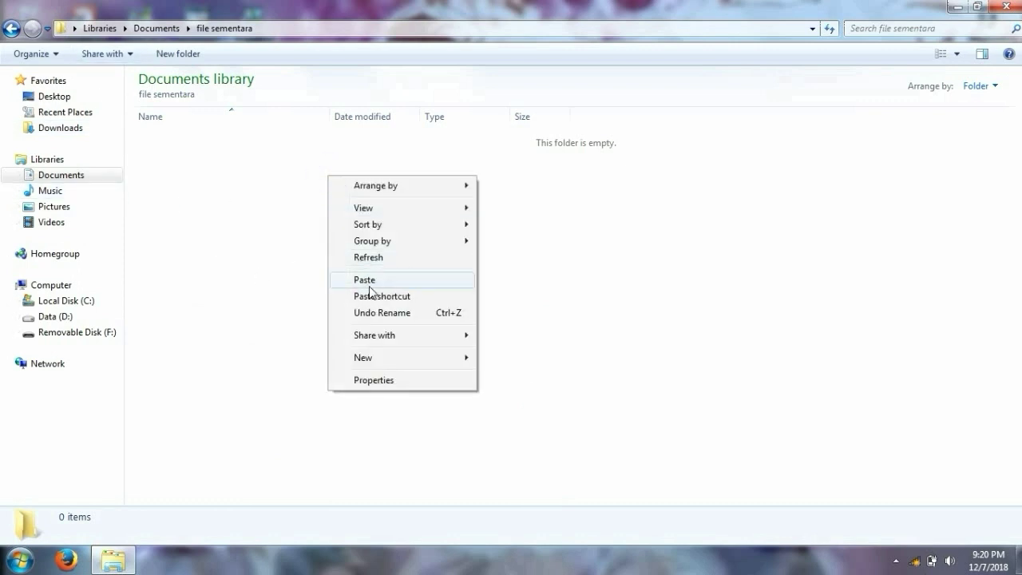
pyautogui.click(285, 271)
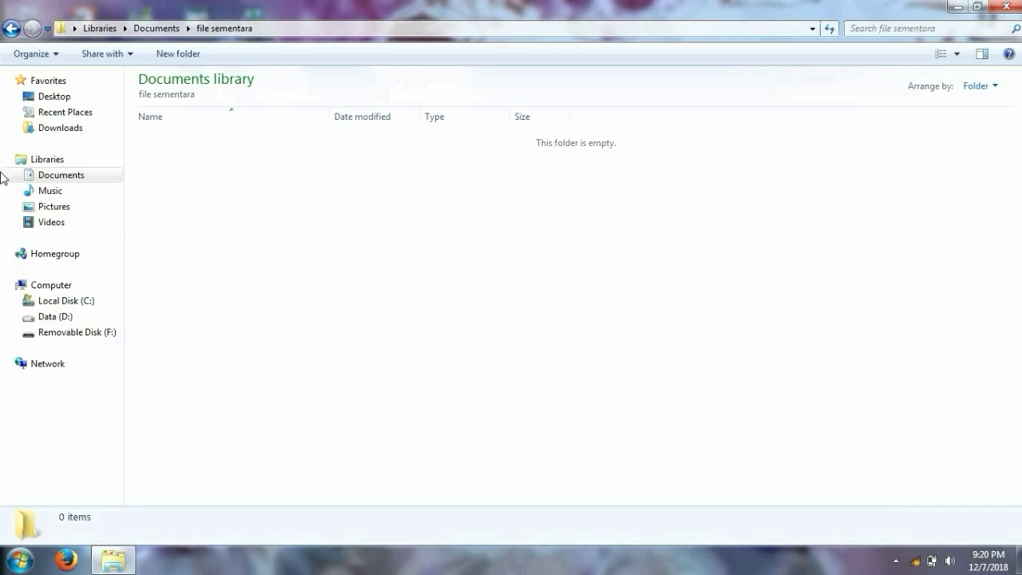
pyautogui.click(6, 30)
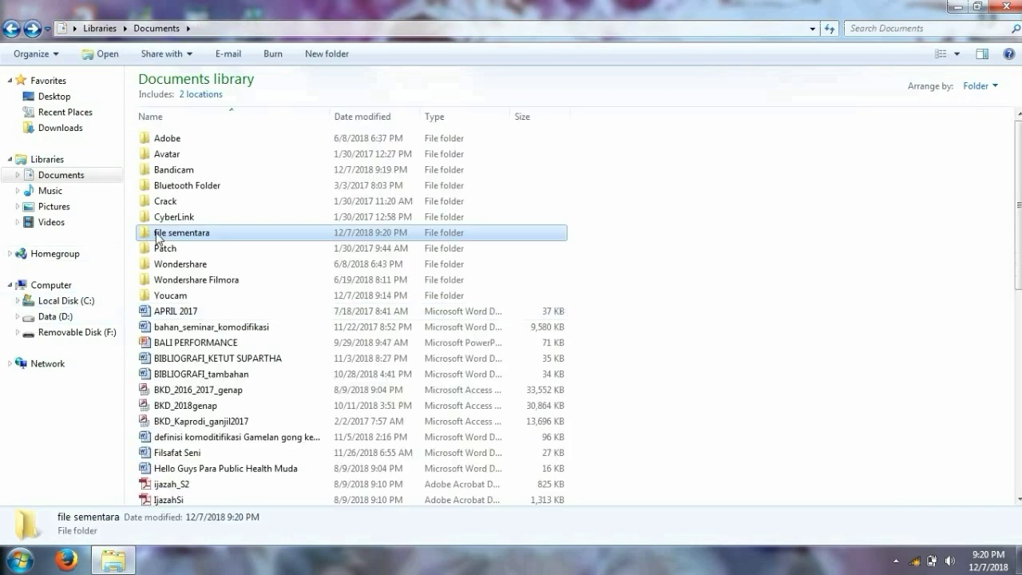
# - Move the "file sementara" folder from the Documents library to the Recycle Bin
pyautogui.rightClick(155, 233)
pyautogui.click(214, 472)
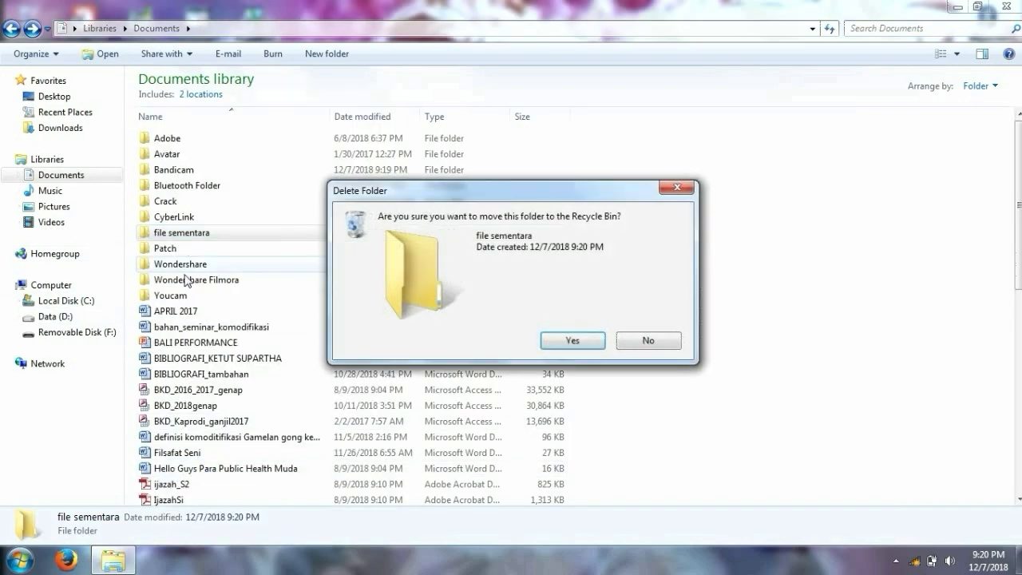
pyautogui.click(571, 340)
# - Return to Removable Disk (F:) and try again to permanently delete the CSSME folder, skipping the first undeletable TGA file before aborting
pyautogui.click(50, 332)
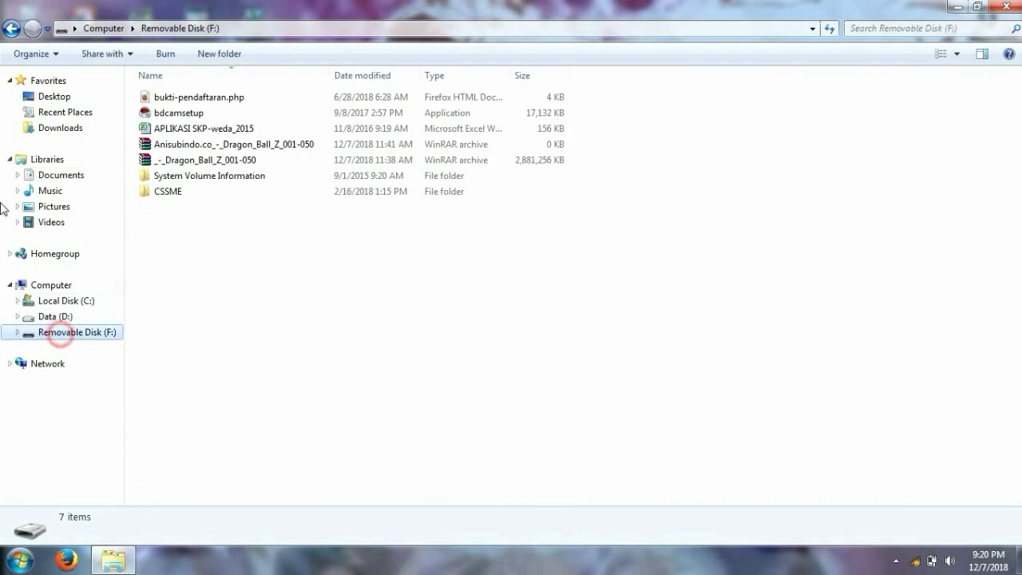
pyautogui.moveTo(225, 132); pyautogui.dragTo(99, 110)
pyautogui.click(224, 189)
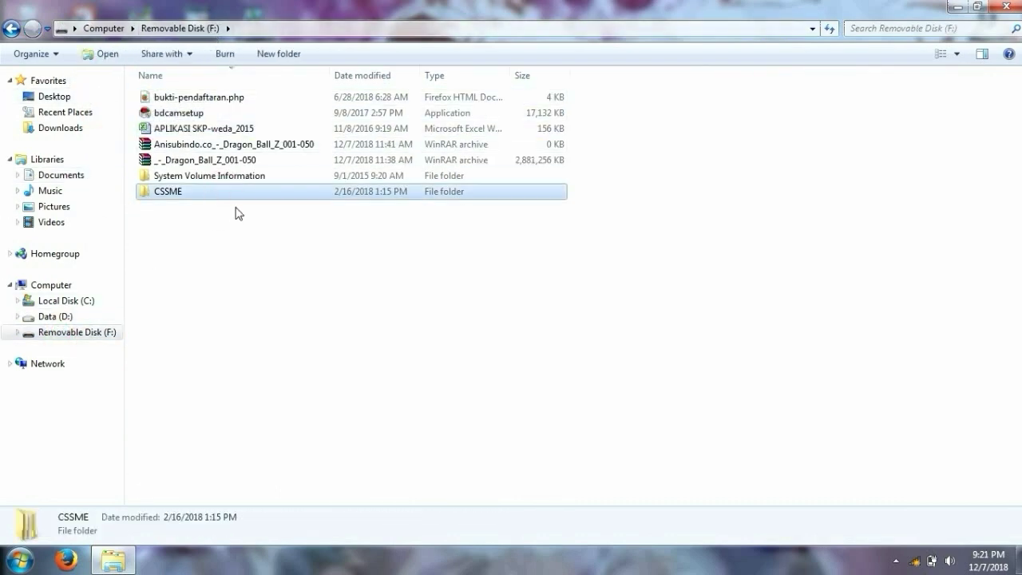
pyautogui.rightClick(202, 194)
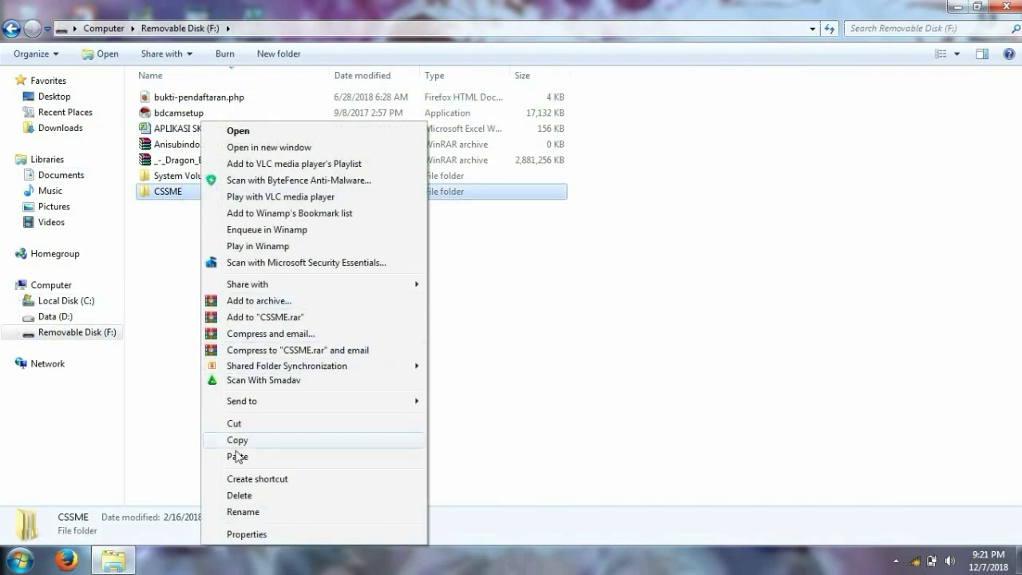
pyautogui.click(257, 495)
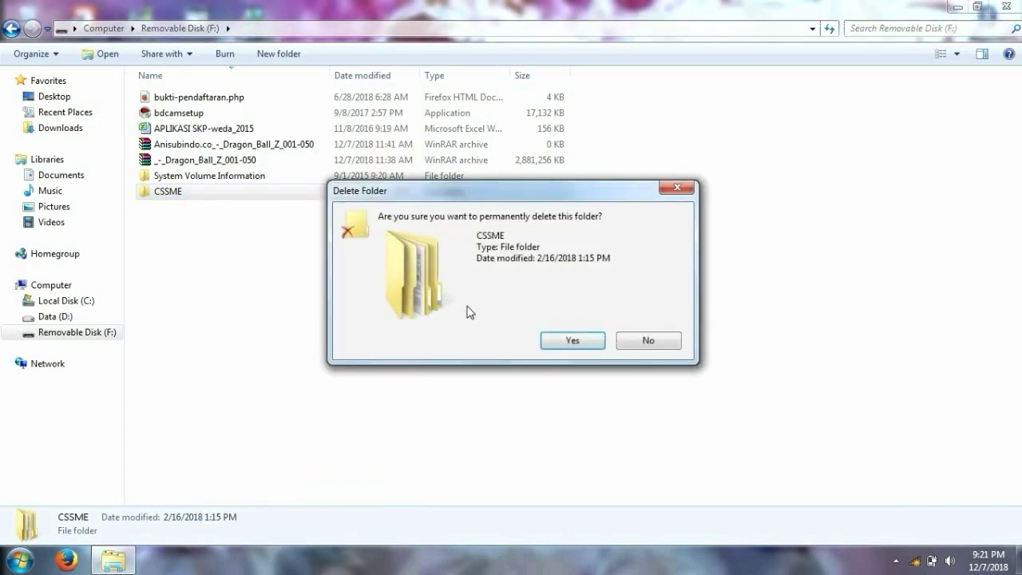
pyautogui.click(580, 342)
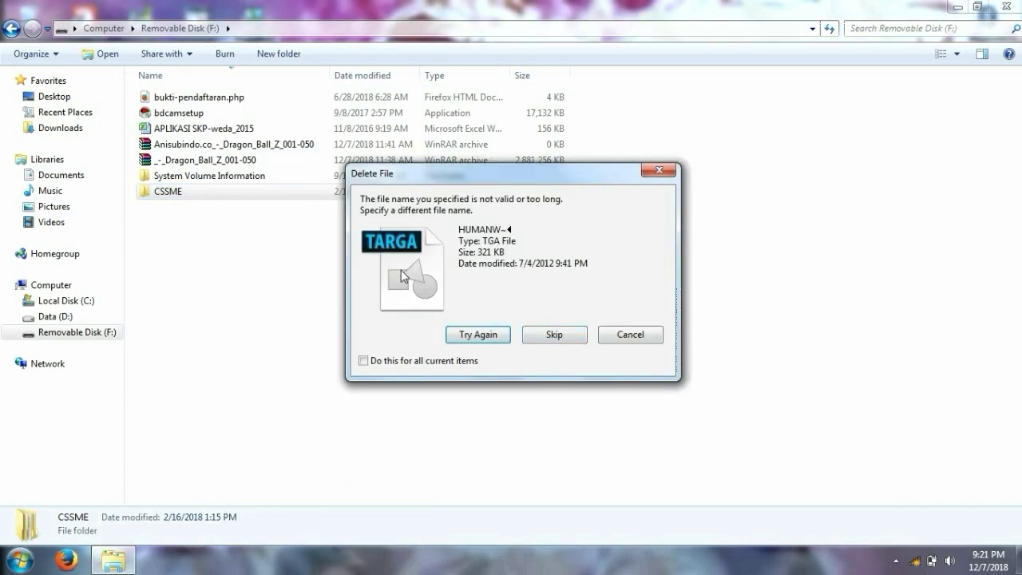
pyautogui.click(452, 338)
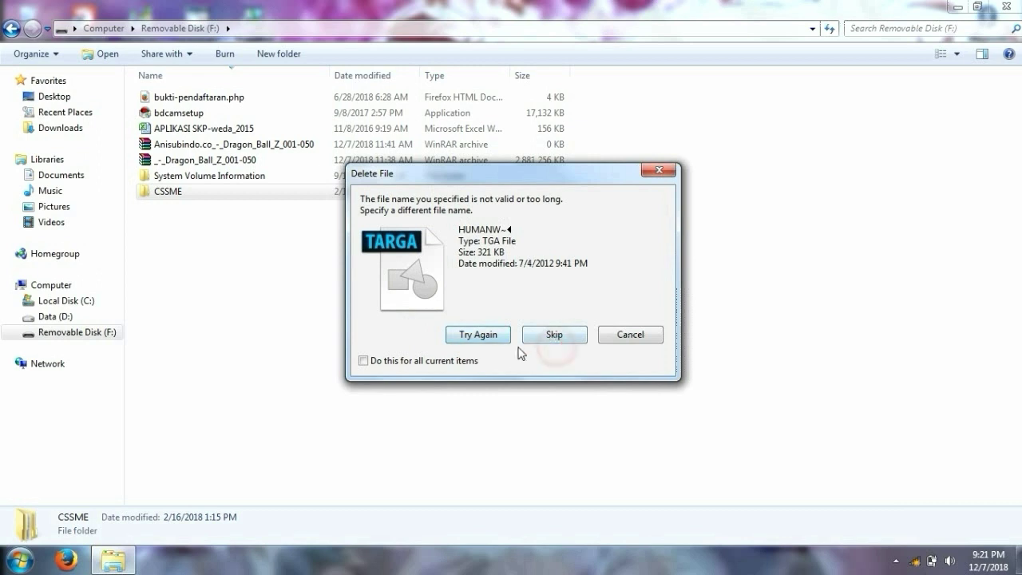
pyautogui.click(365, 369)
pyautogui.click(472, 337)
pyautogui.click(561, 339)
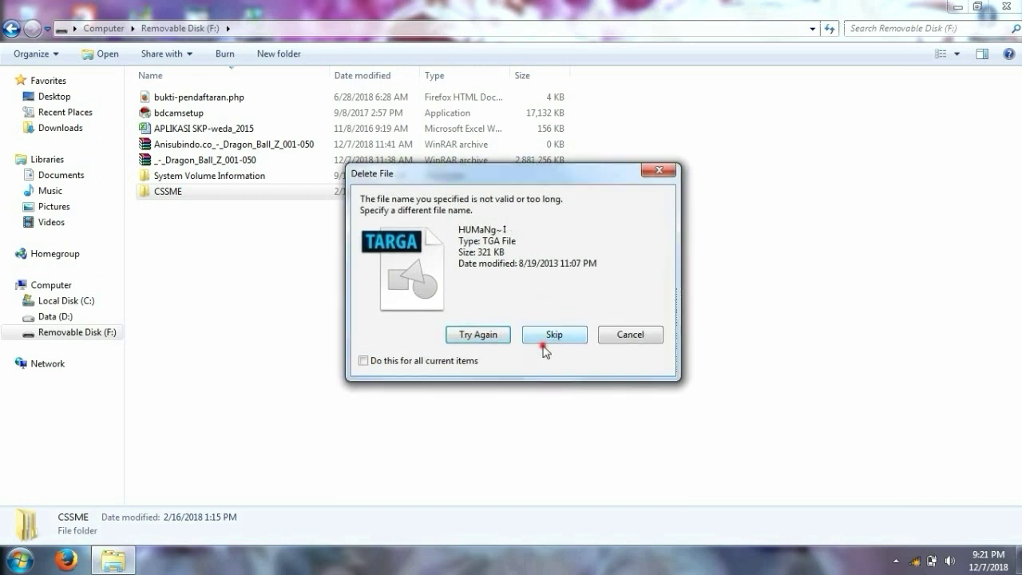
pyautogui.click(660, 171)
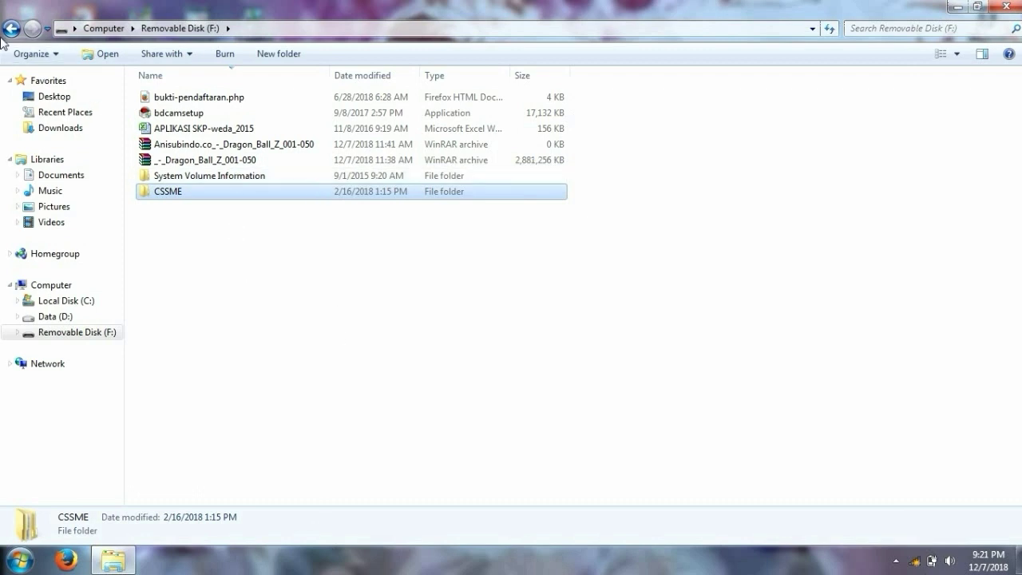
# - Open the format settings for Removable Disk (F:) and restore the device defaults, keeping Quick Format enabled
pyautogui.click(65, 287)
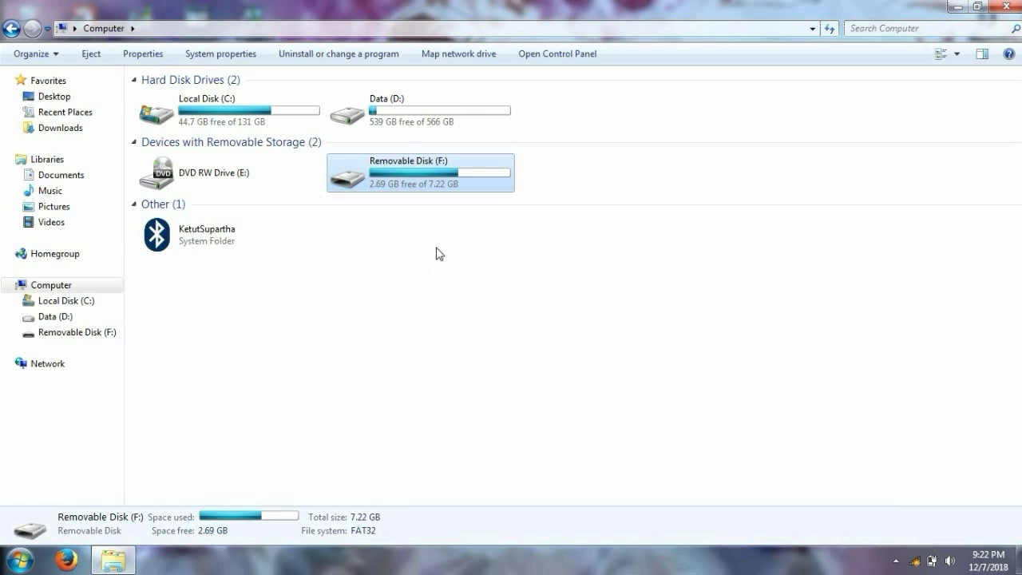
pyautogui.rightClick(367, 175)
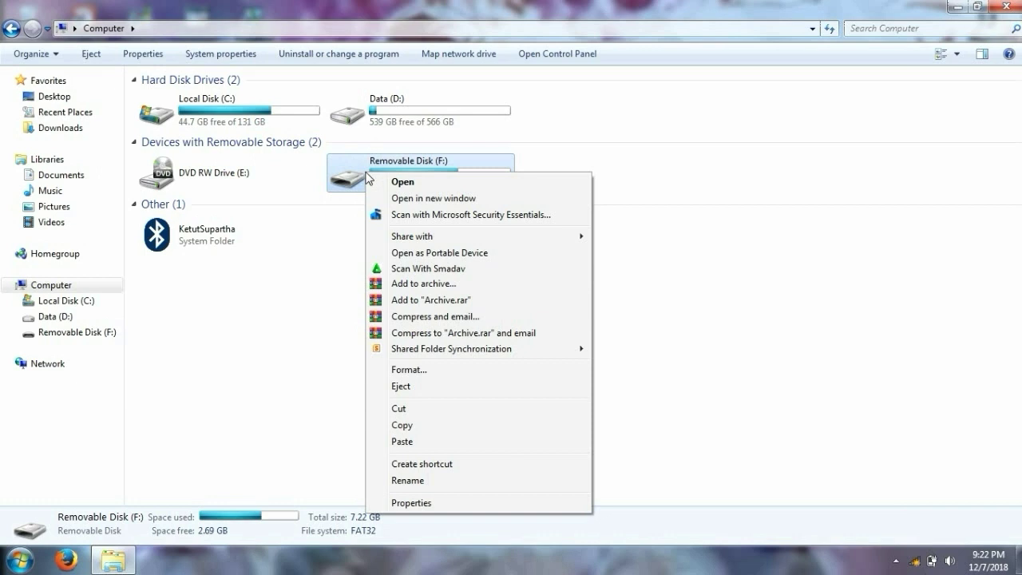
pyautogui.click(419, 372)
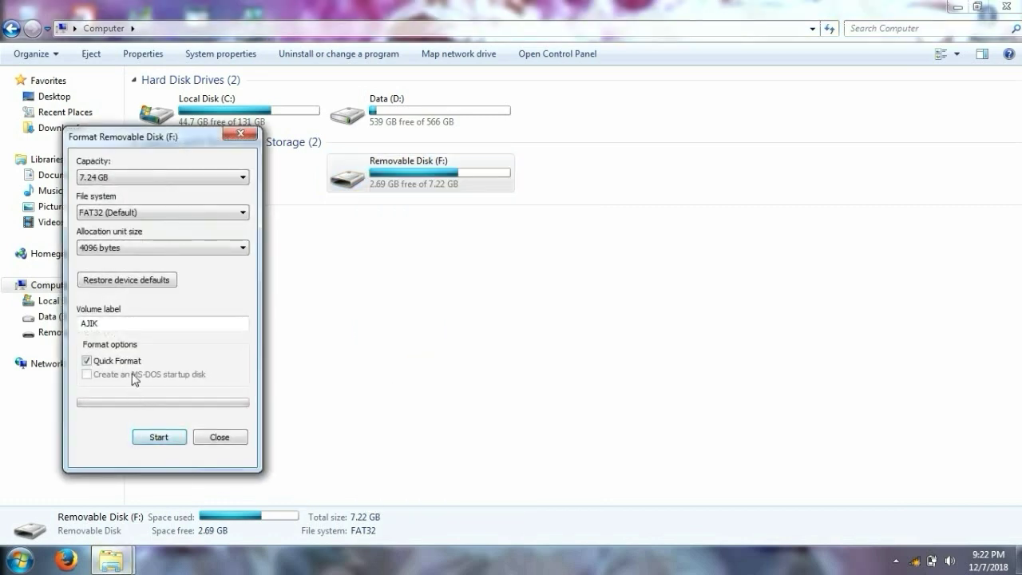
pyautogui.click(100, 285)
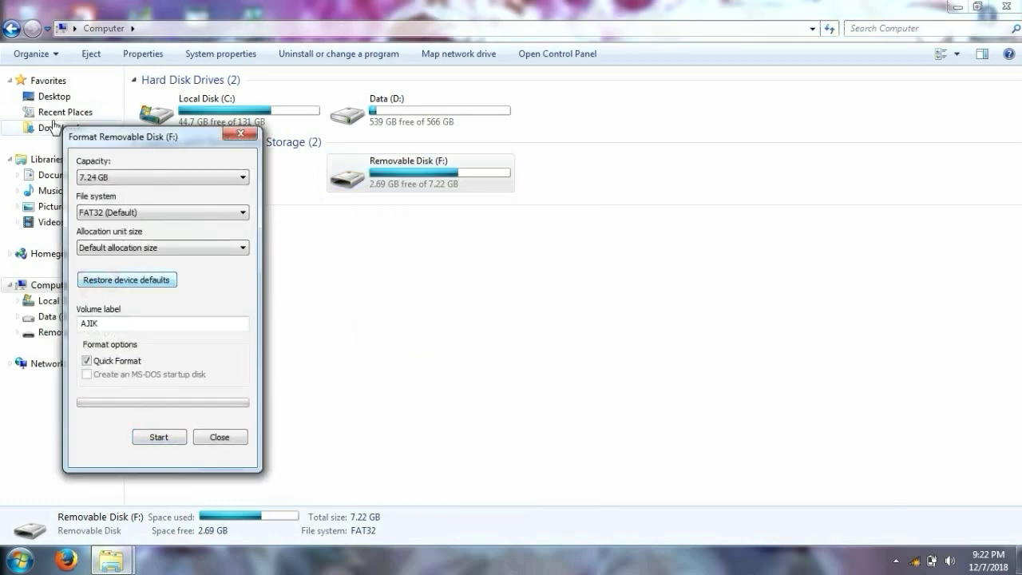
pyautogui.click(101, 365)
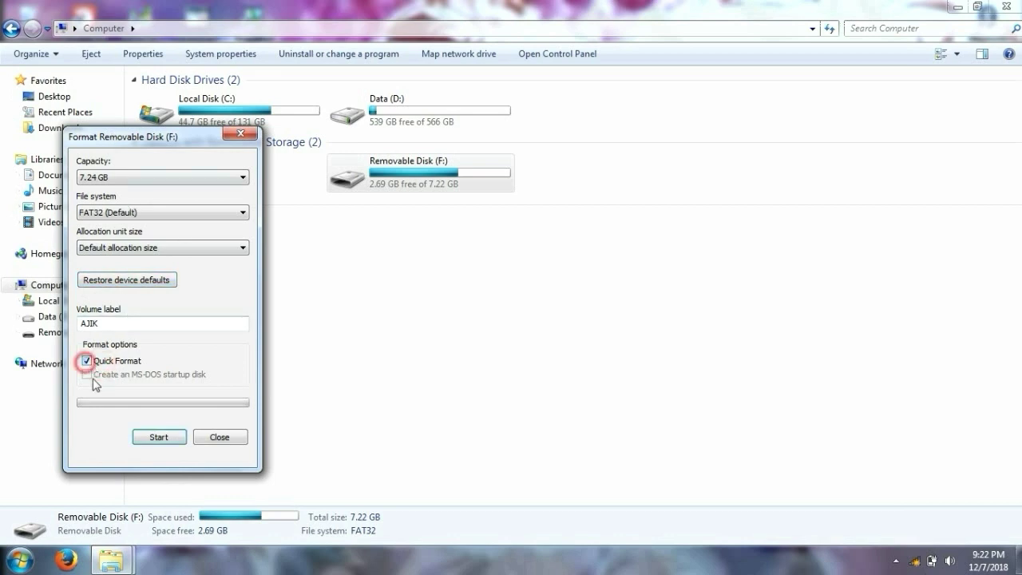
# - Format Removable Disk (F:) with these settings, accepting the erasure of all data, and close the format dialog when it finishes
pyautogui.click(170, 438)
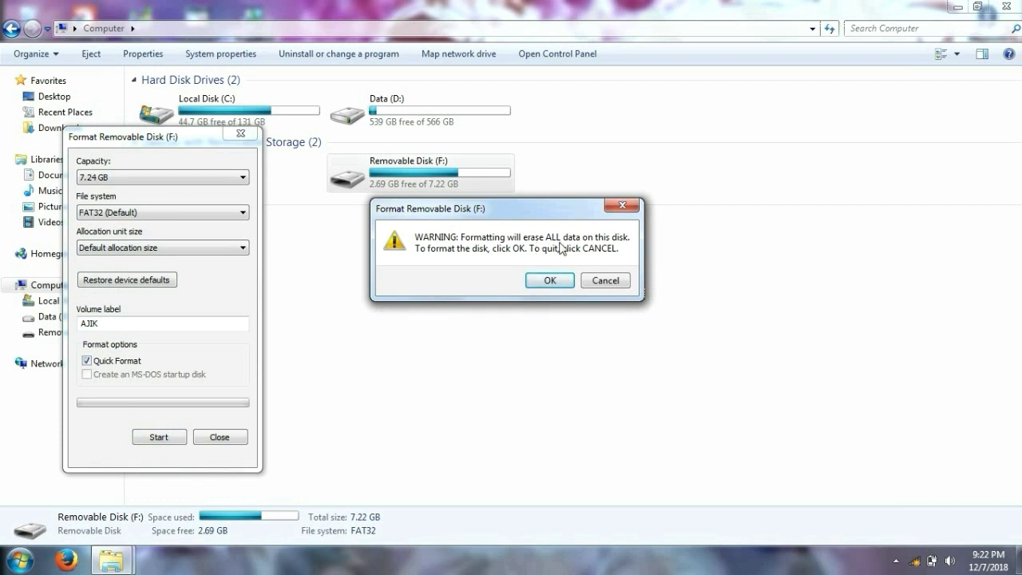
pyautogui.moveTo(497, 213); pyautogui.dragTo(447, 340)
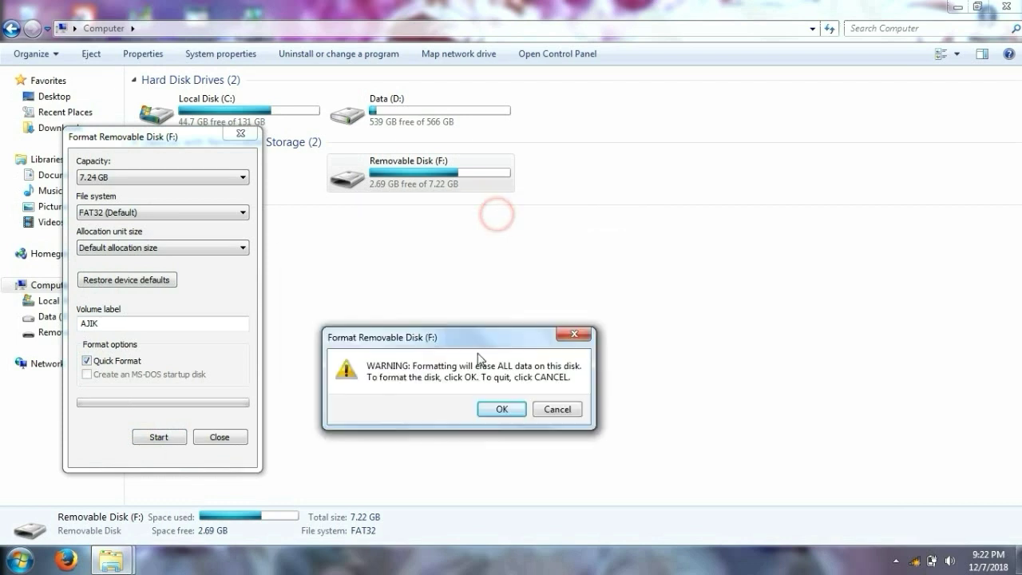
pyautogui.moveTo(487, 255); pyautogui.dragTo(440, 303)
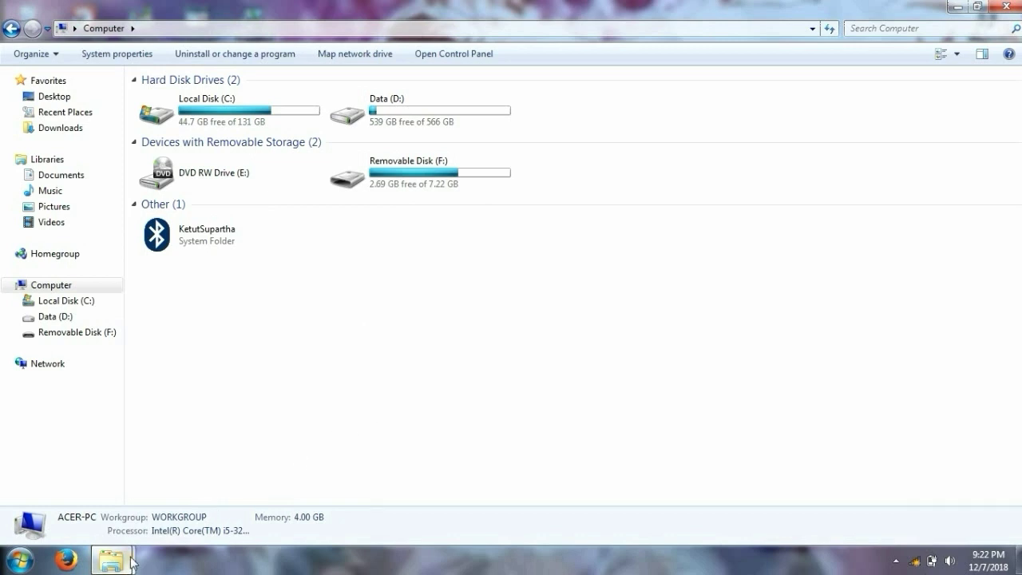
pyautogui.moveTo(112, 560)
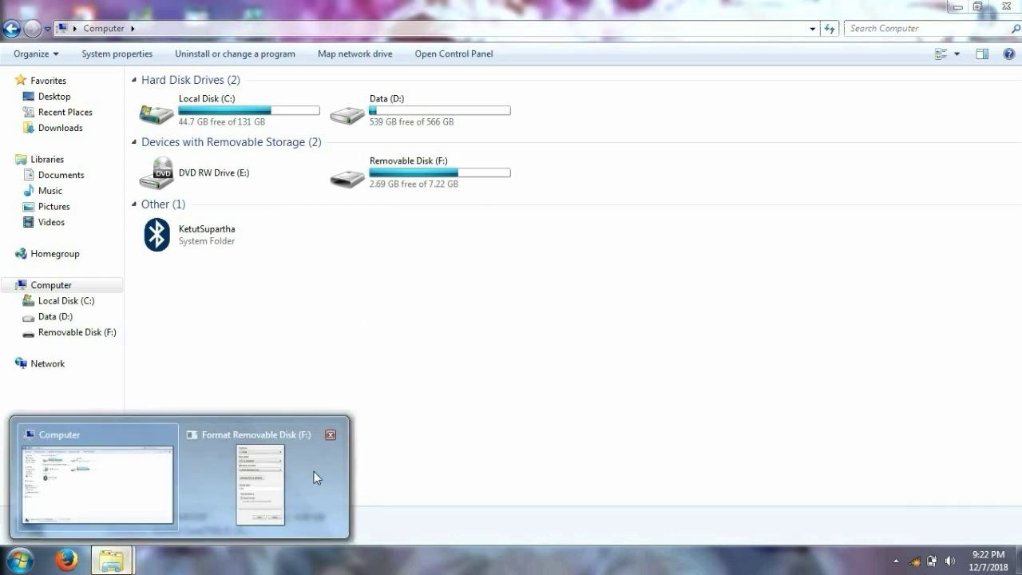
pyautogui.click(314, 472)
pyautogui.moveTo(467, 301); pyautogui.dragTo(443, 239)
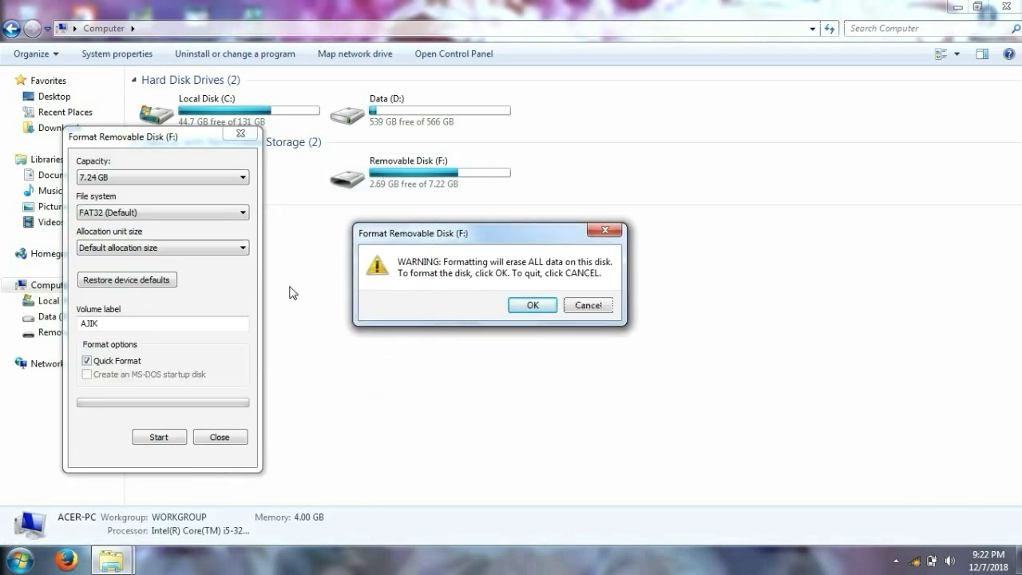
pyautogui.click(534, 309)
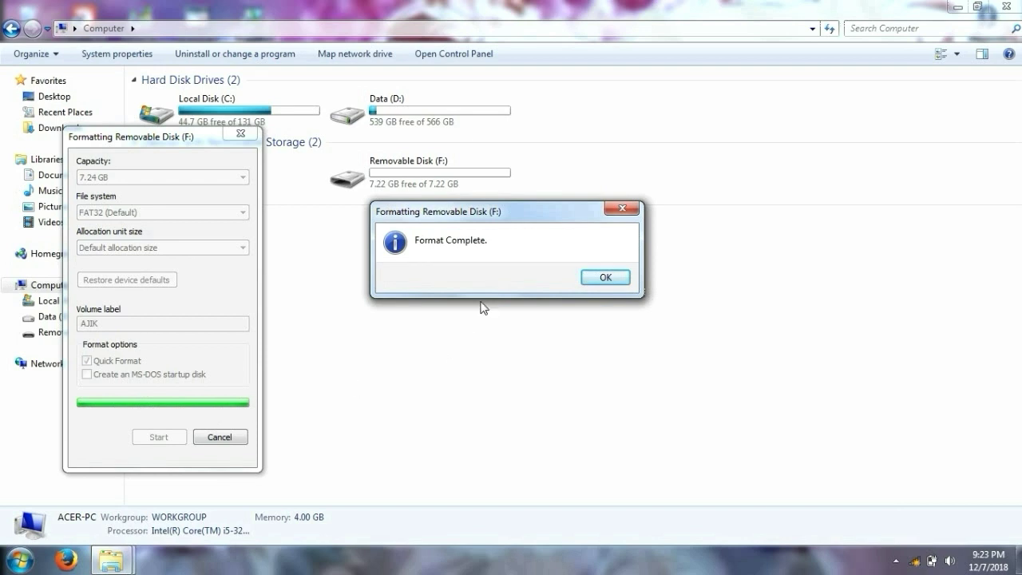
pyautogui.click(606, 277)
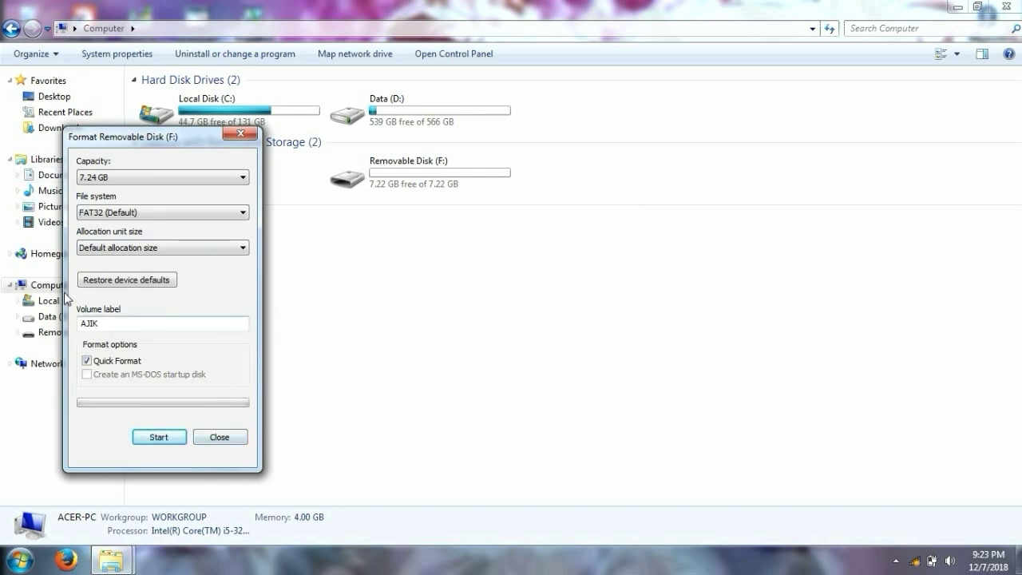
pyautogui.click(222, 437)
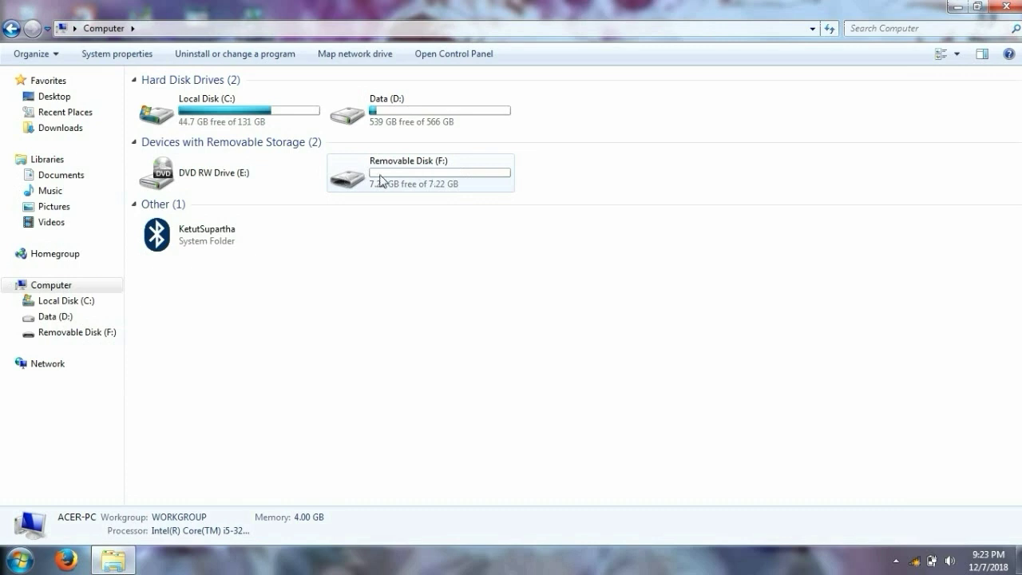
# - Open Removable Disk (F:) and check whether any files or folders remain on it
pyautogui.doubleClick(413, 178)
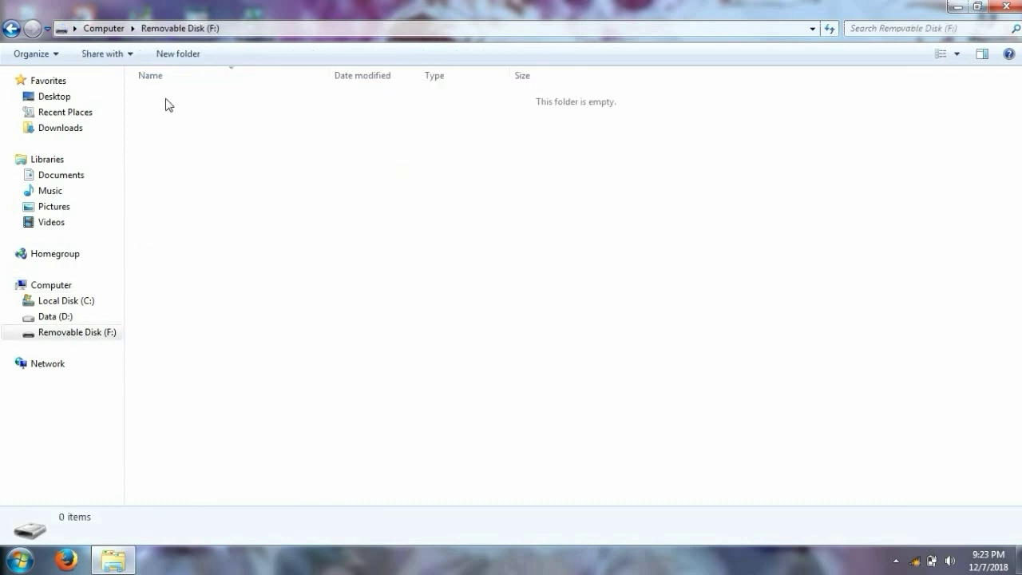
pyautogui.moveTo(168, 128); pyautogui.dragTo(929, 467)
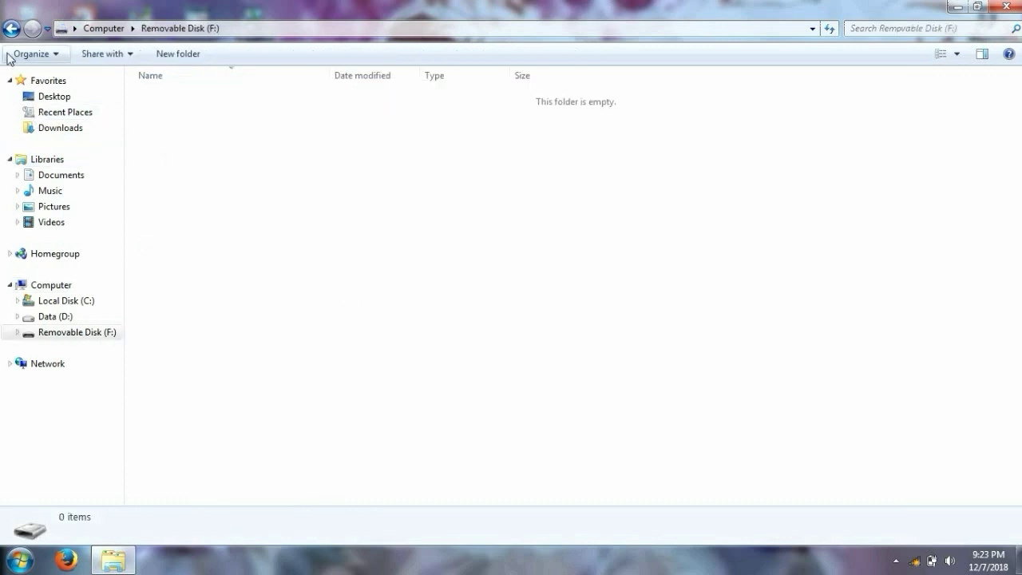
pyautogui.click(10, 28)
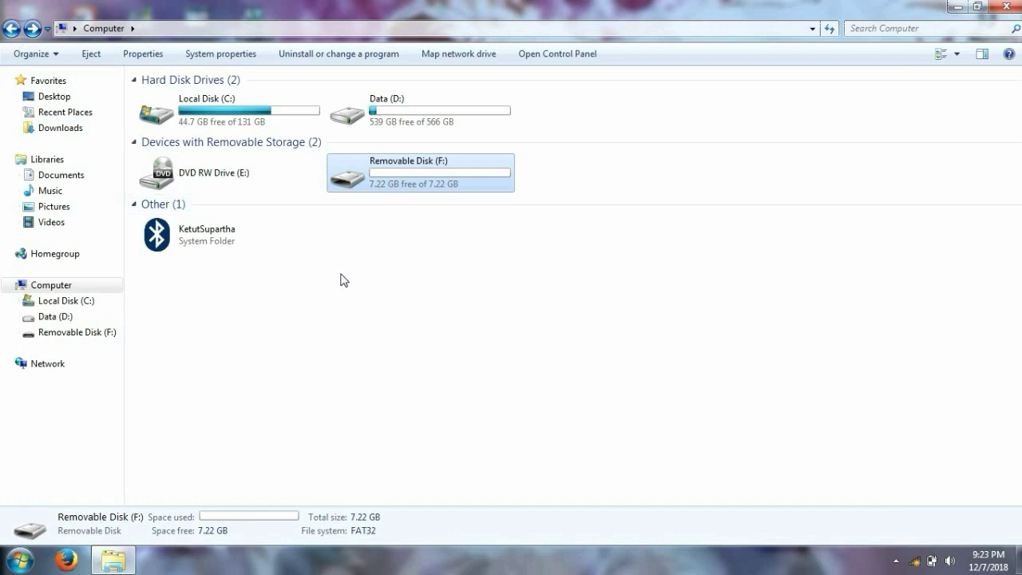
pyautogui.doubleClick(354, 173)
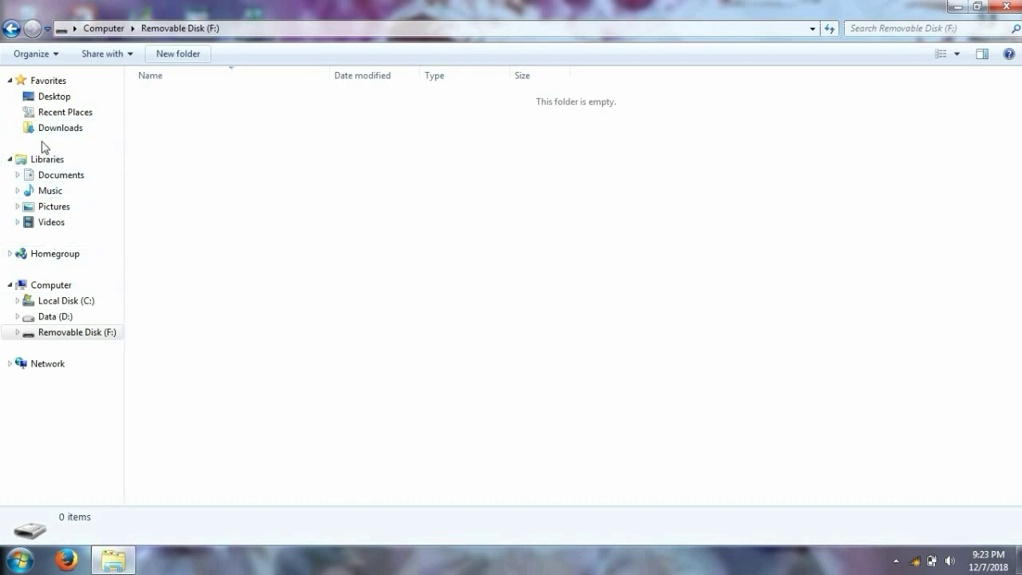
# - View the Documents library as the backup location, and return to the root of Removable Disk (F:)
pyautogui.click(57, 177)
pyautogui.click(204, 248)
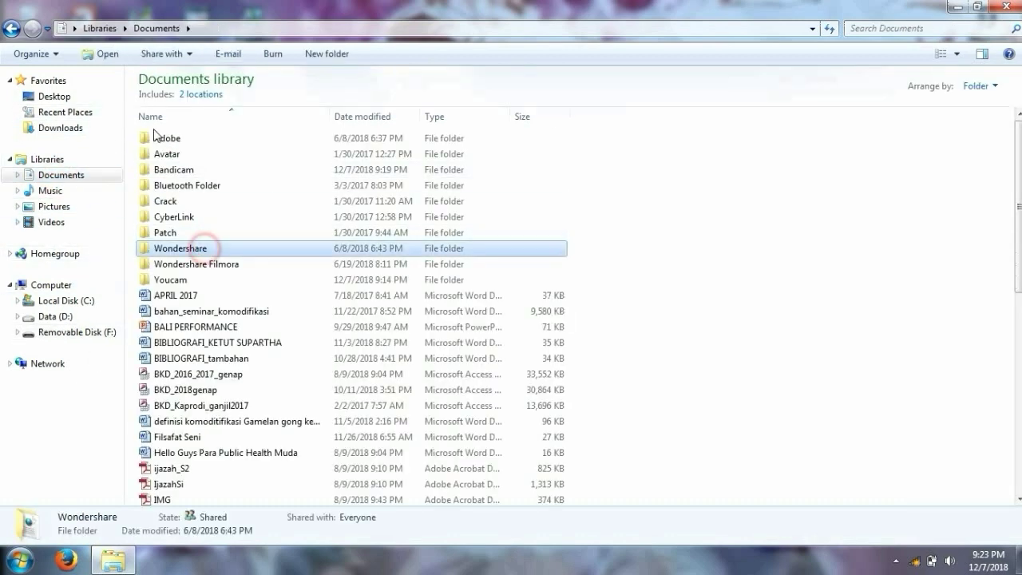
pyautogui.click(56, 332)
pyautogui.moveTo(320, 167); pyautogui.dragTo(540, 322)
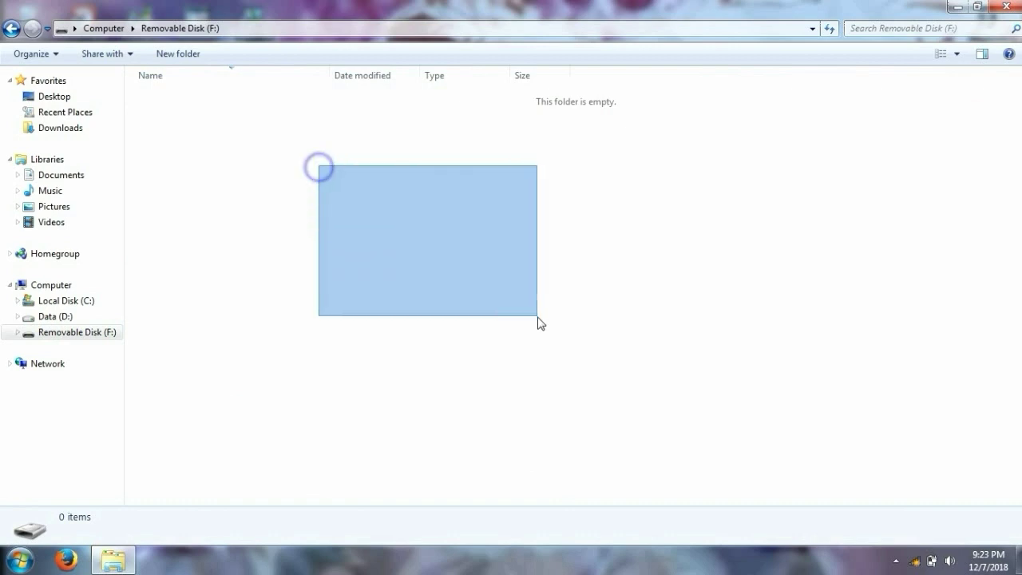
pyautogui.rightClick(539, 322)
pyautogui.click(503, 235)
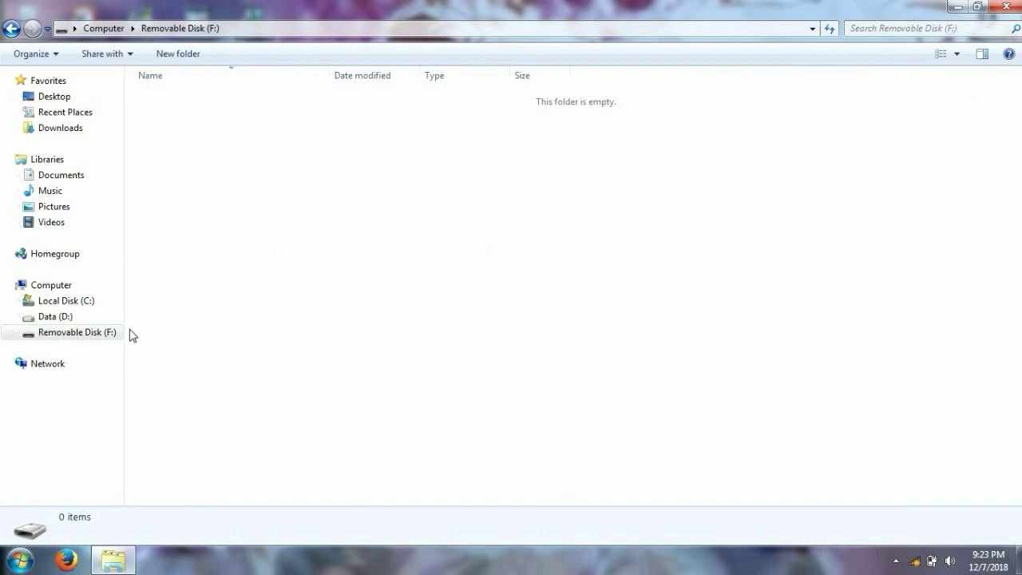
pyautogui.click(104, 332)
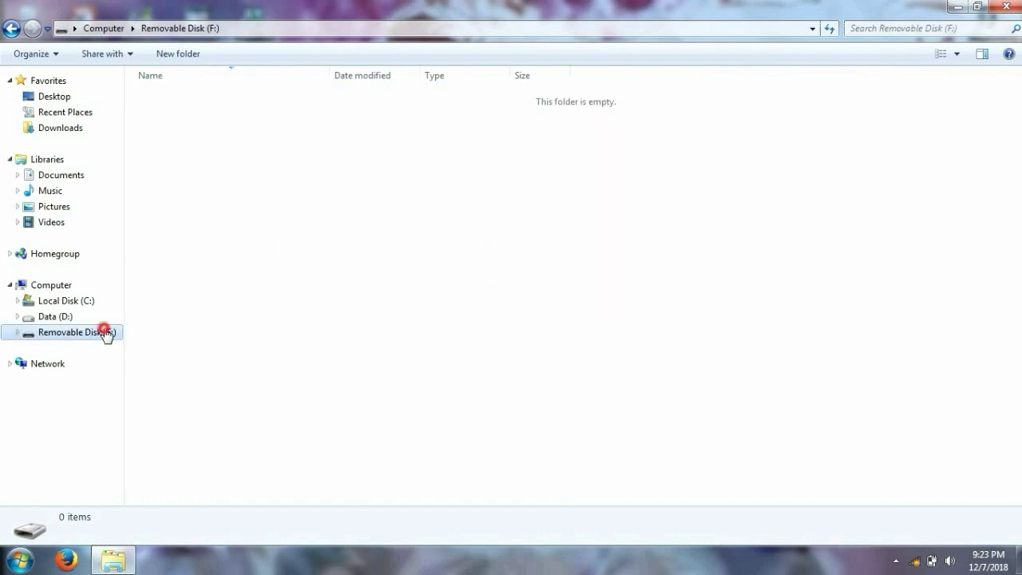
# - Go back to the Computer overview and reopen the format settings for Removable Disk (F:)
pyautogui.click(12, 29)
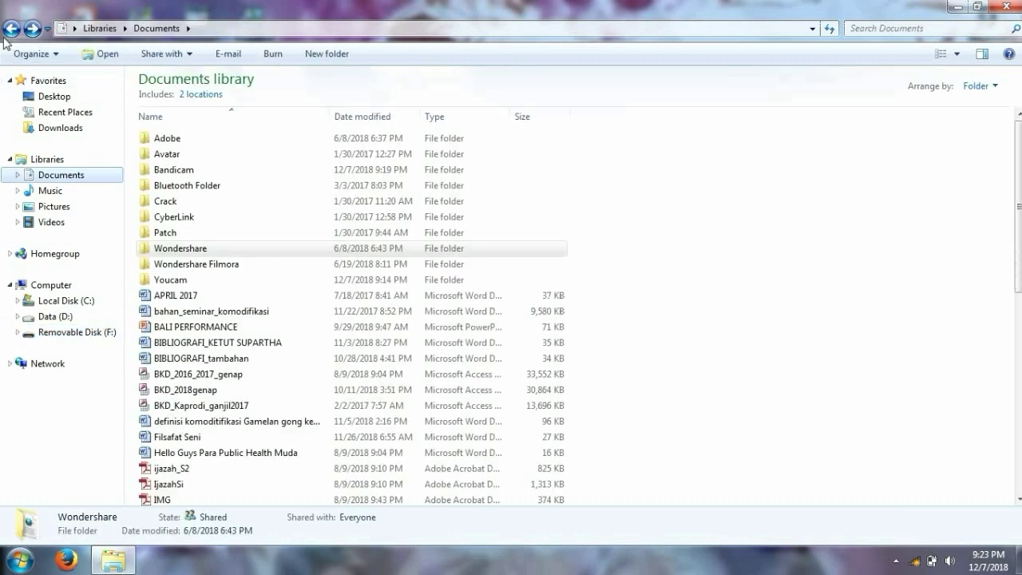
pyautogui.click(64, 285)
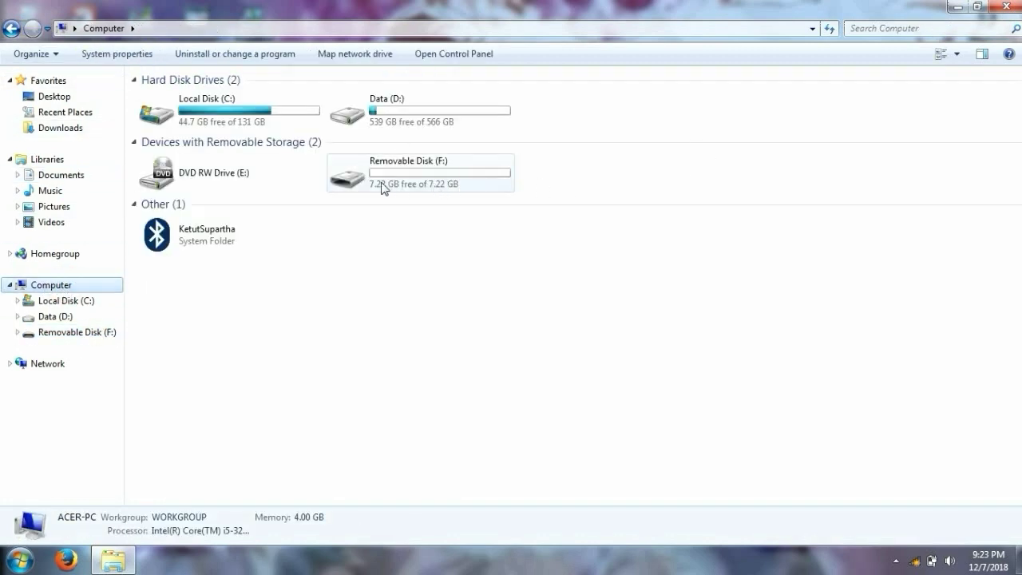
pyautogui.rightClick(421, 177)
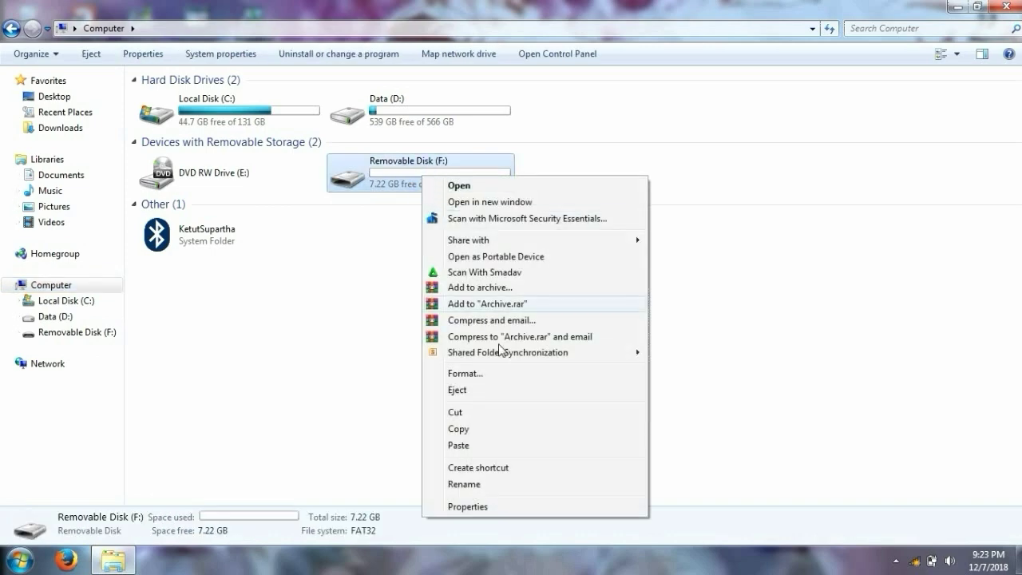
pyautogui.click(515, 375)
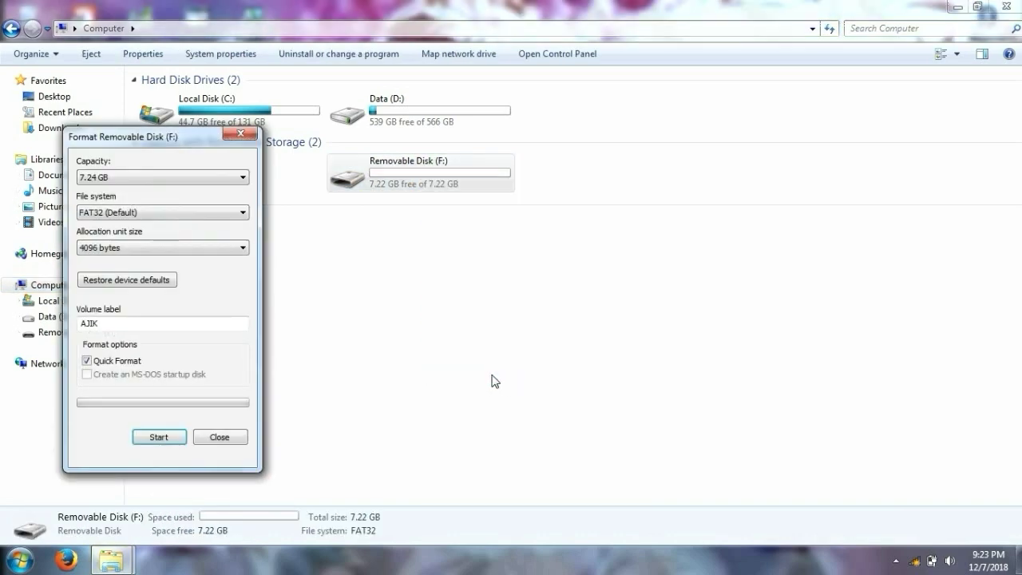